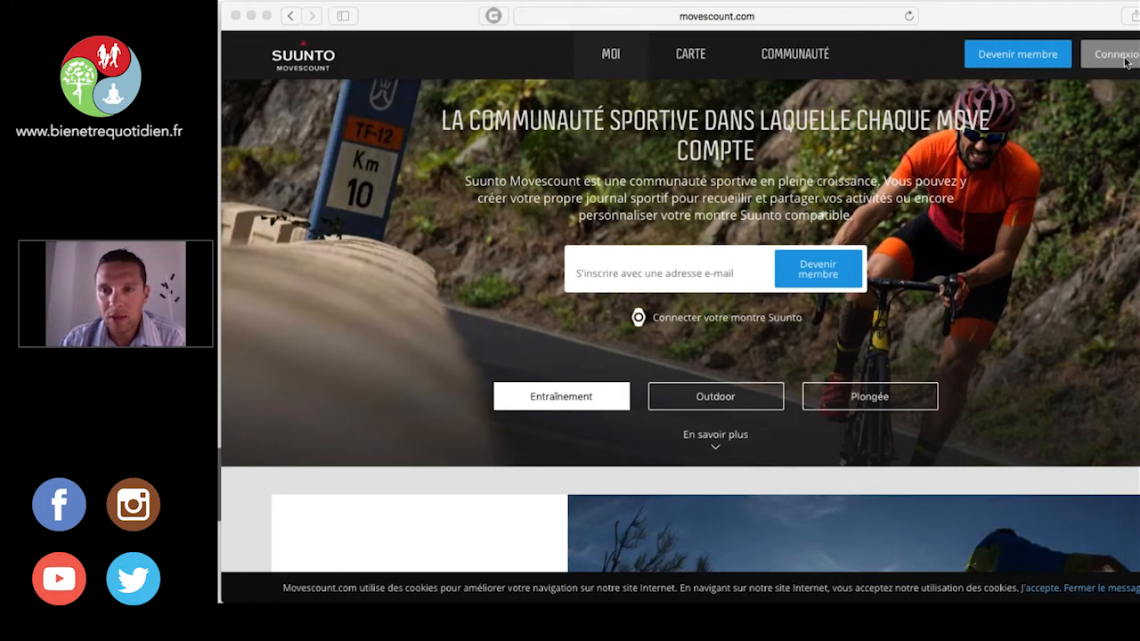
# - Sign in to the Movescount account and open the settings page of the registered Suunto Ambit2 watch
pyautogui.click(1127, 62)
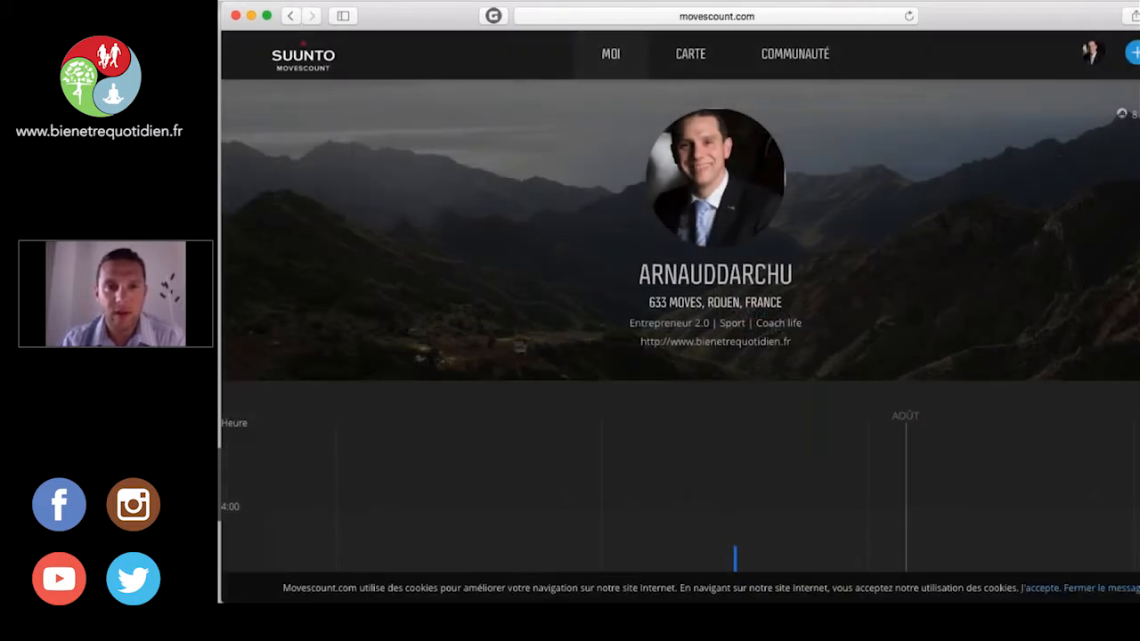
pyautogui.click(611, 56)
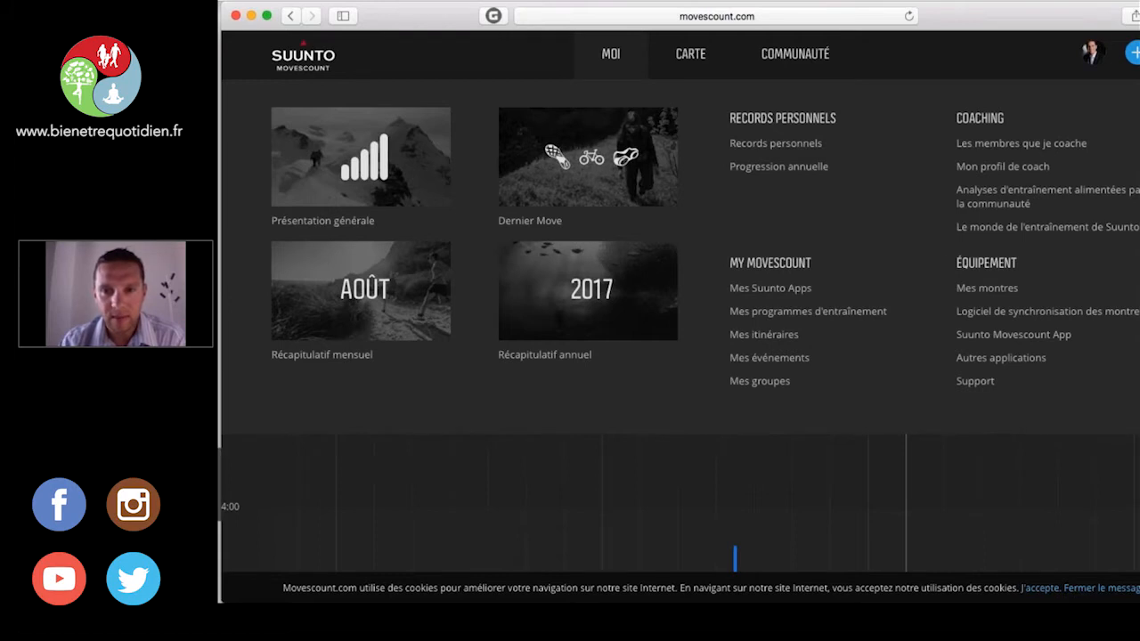
pyautogui.click(988, 290)
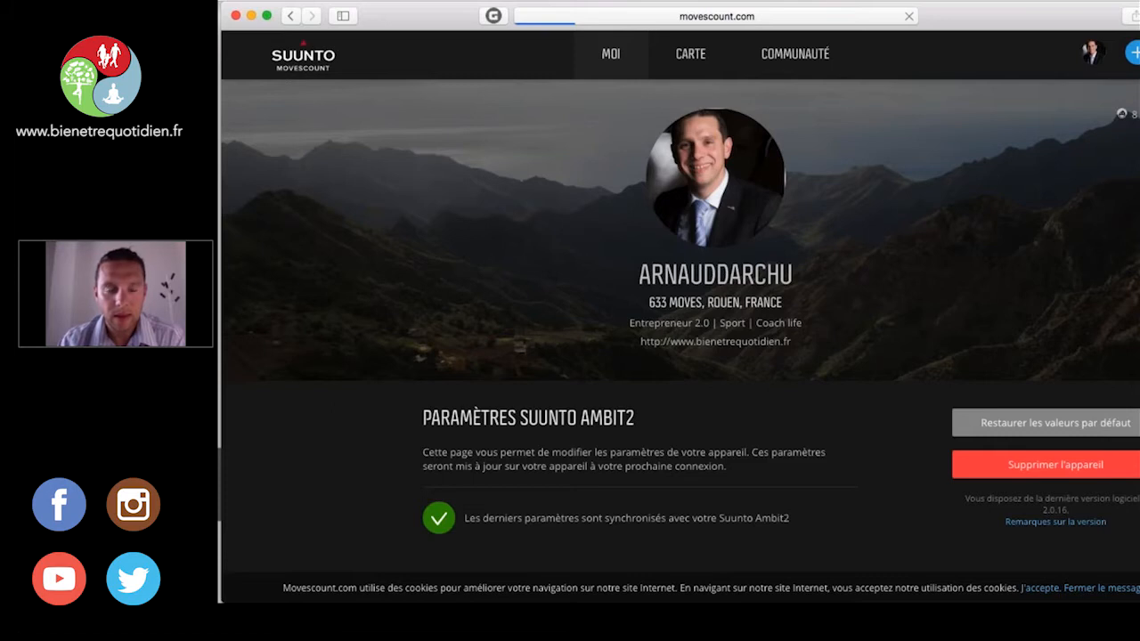
# - Create a new custom sport mode named "VMA 10x200m" with Course as its activity
pyautogui.scroll(-1, 680, 320)
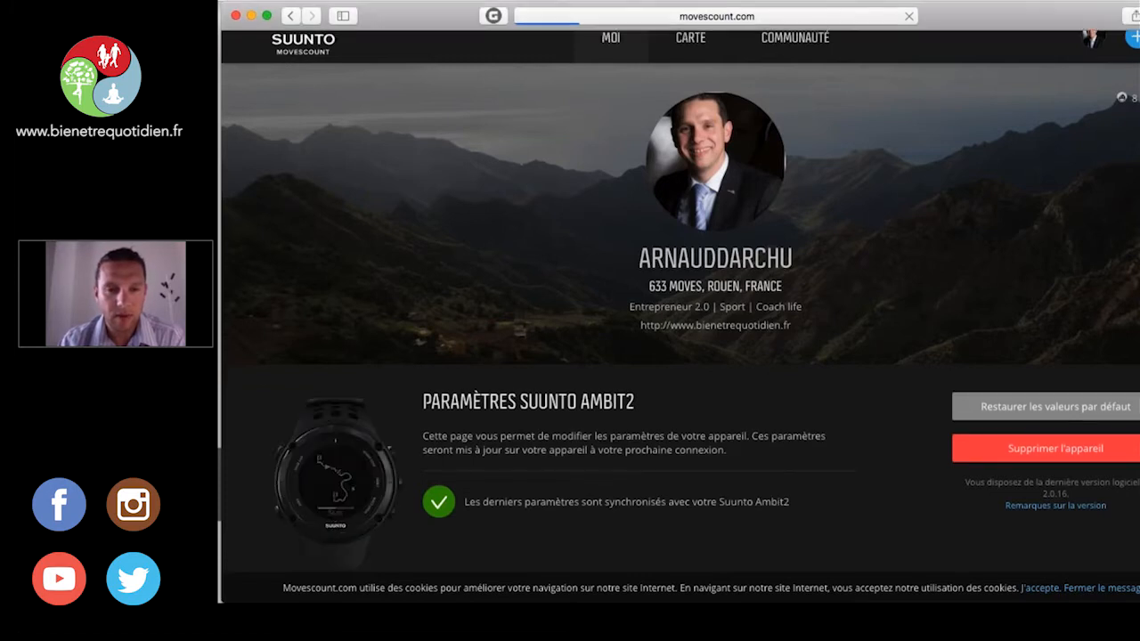
pyautogui.scroll(-5, 898, 288)
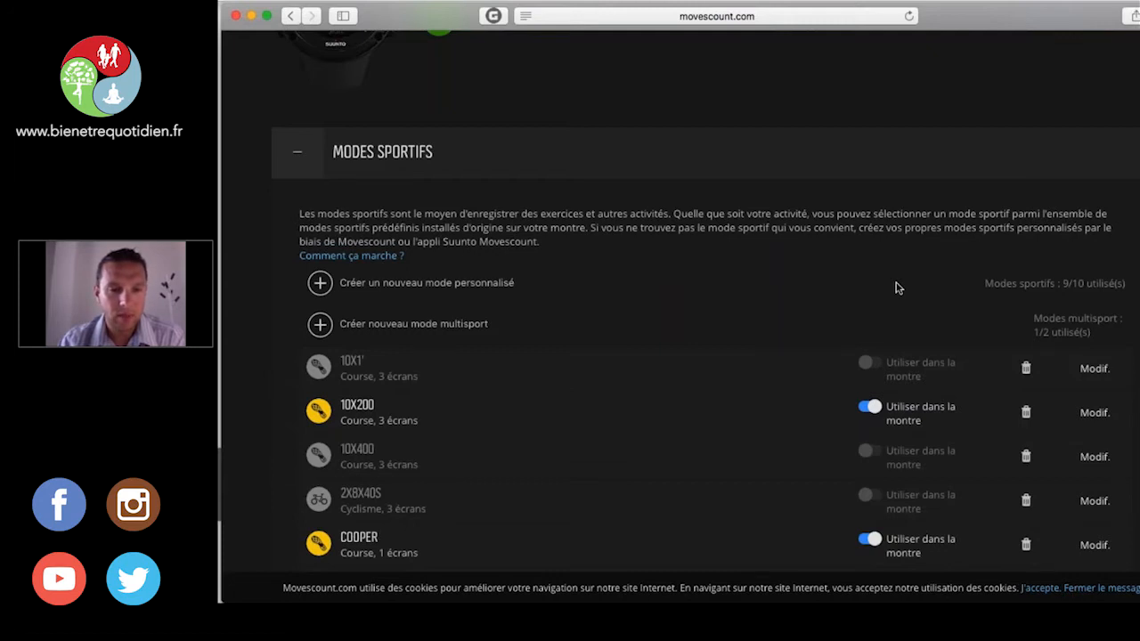
pyautogui.scroll(-2, 898, 288)
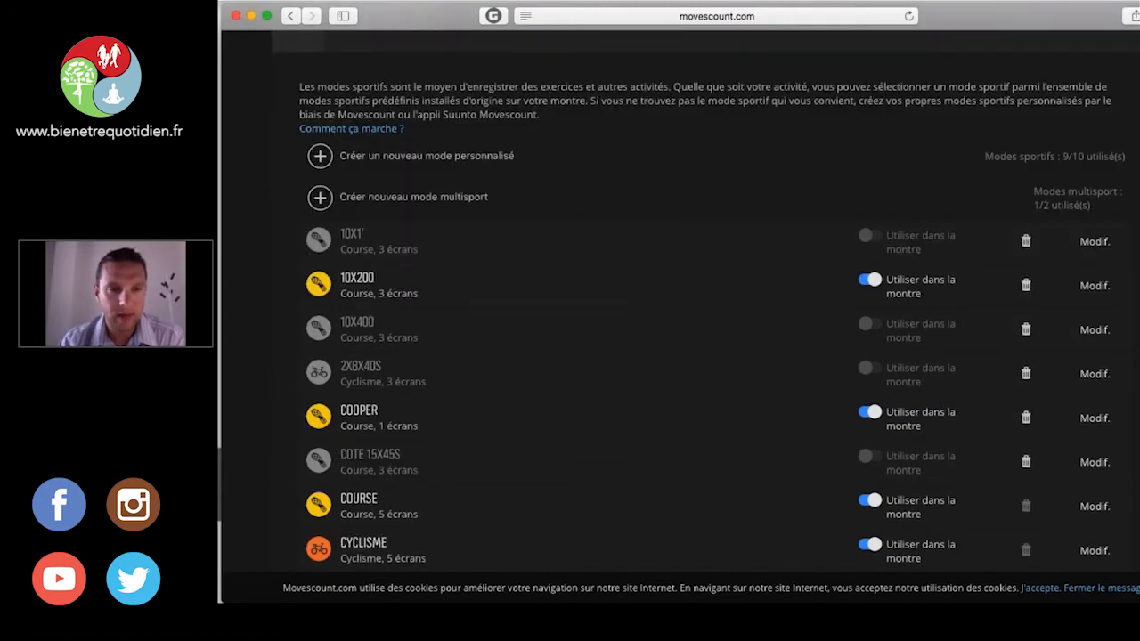
pyautogui.scroll(-1, 680, 321)
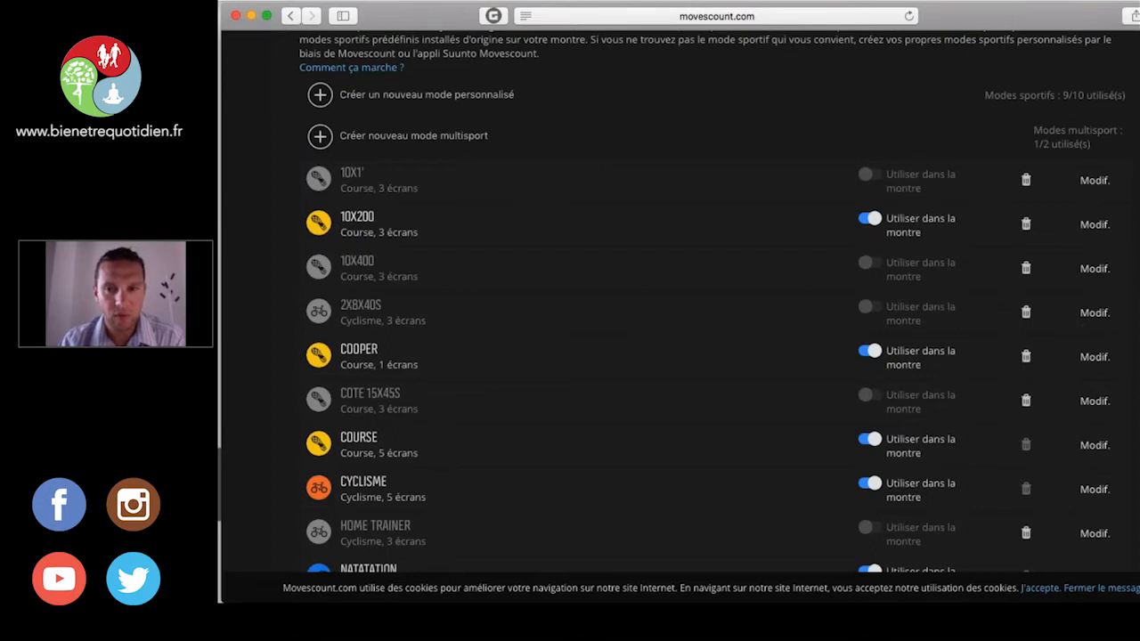
pyautogui.scroll(-2, 713, 303)
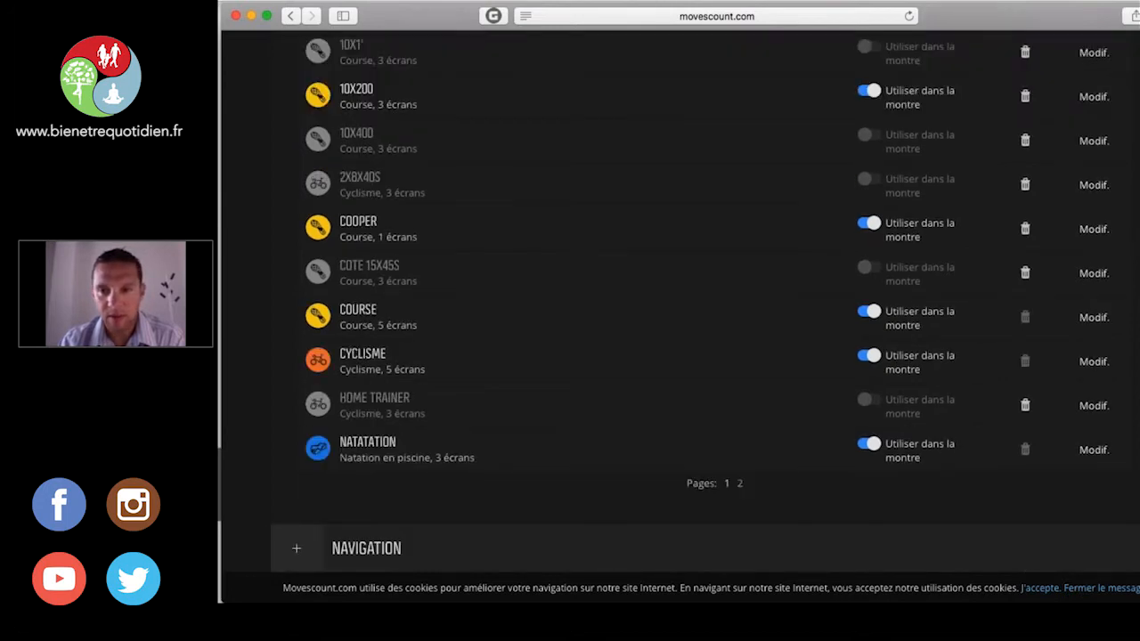
pyautogui.scroll(5, 915, 283)
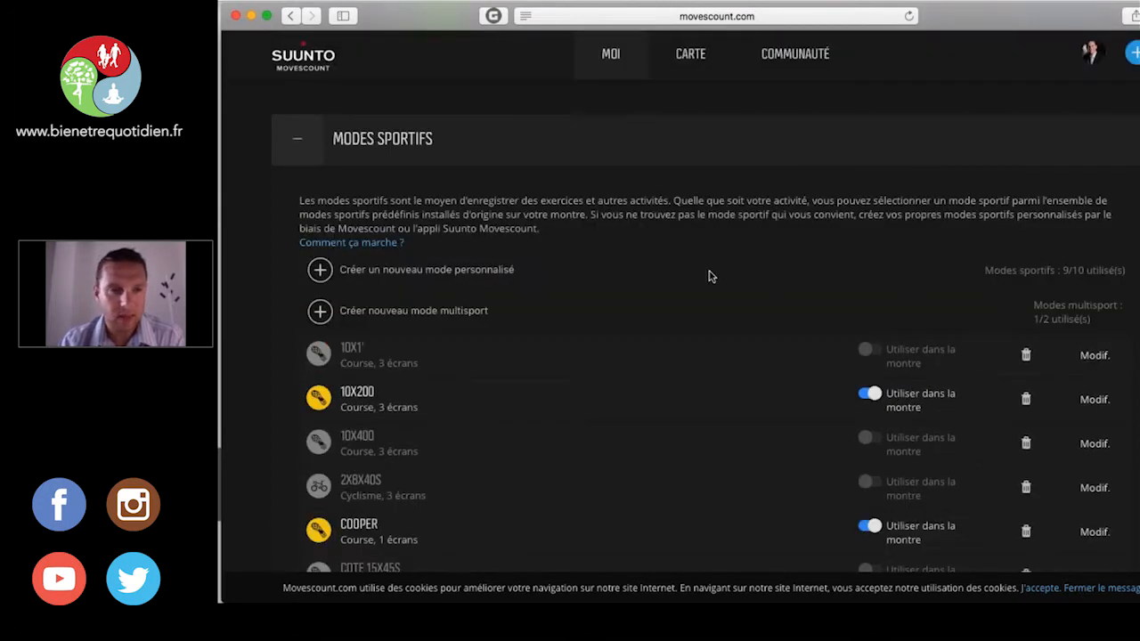
pyautogui.click(491, 271)
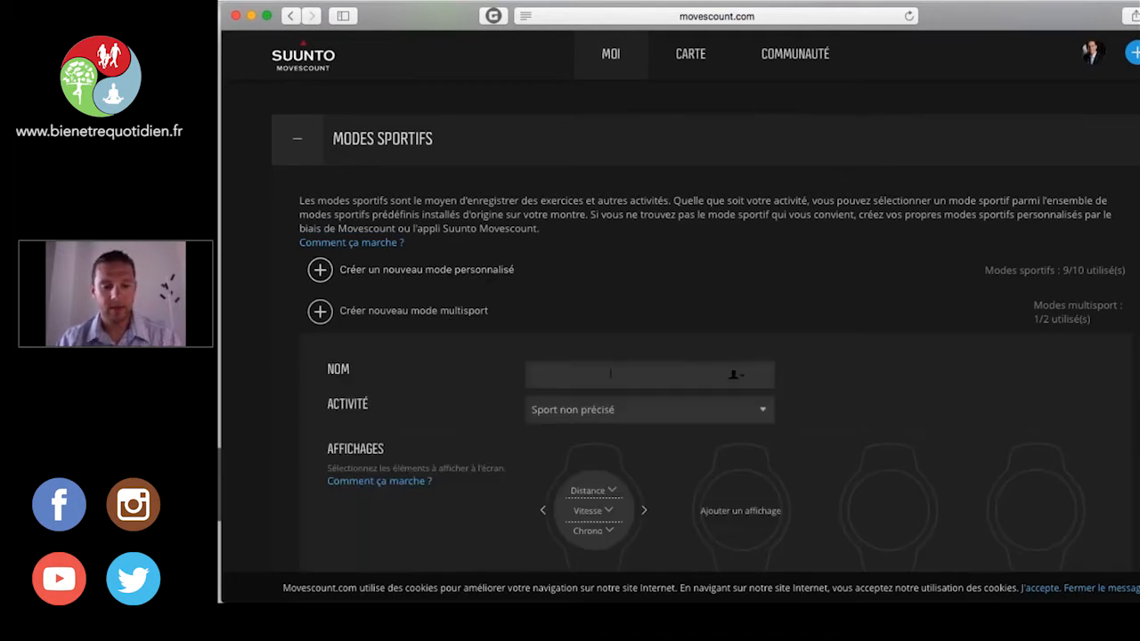
pyautogui.write('VMA 1')
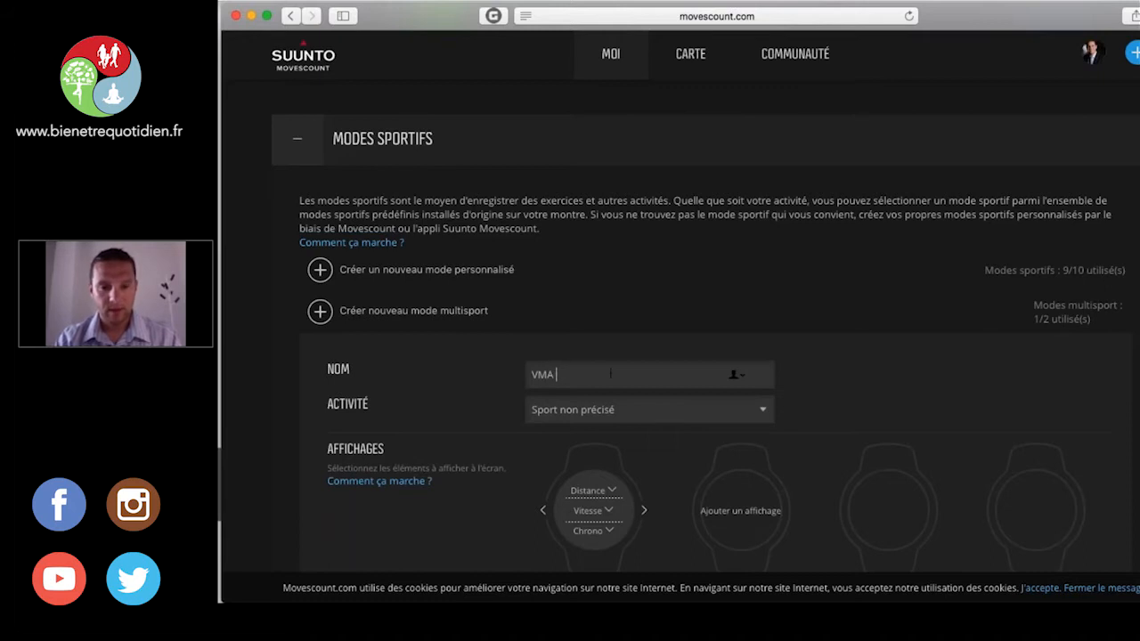
pyautogui.write('0x20')
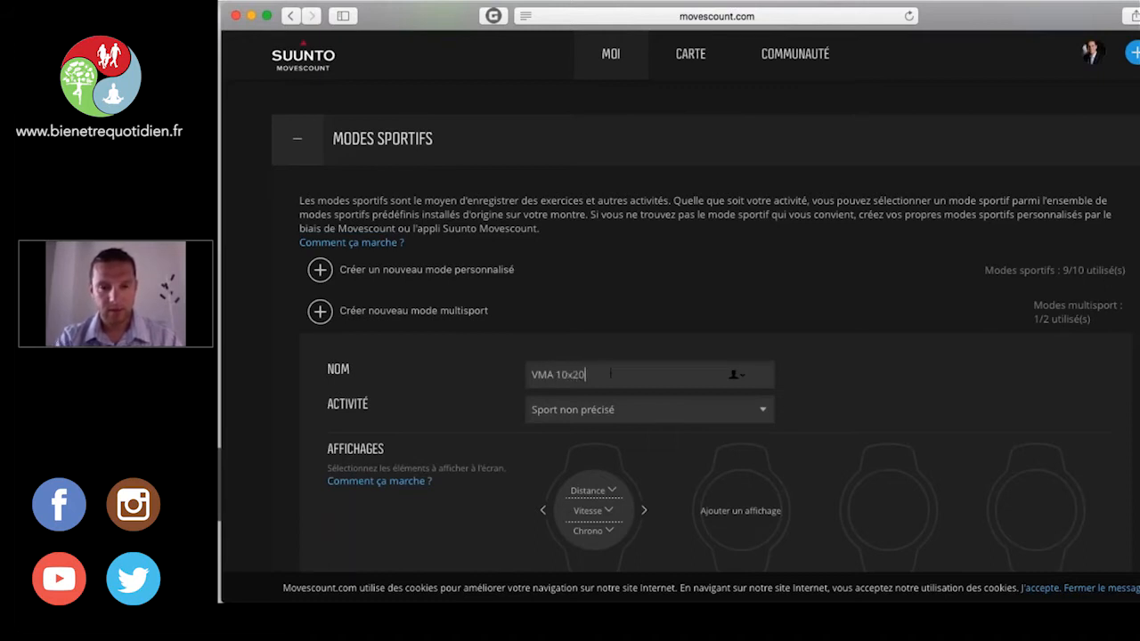
pyautogui.write('0m')
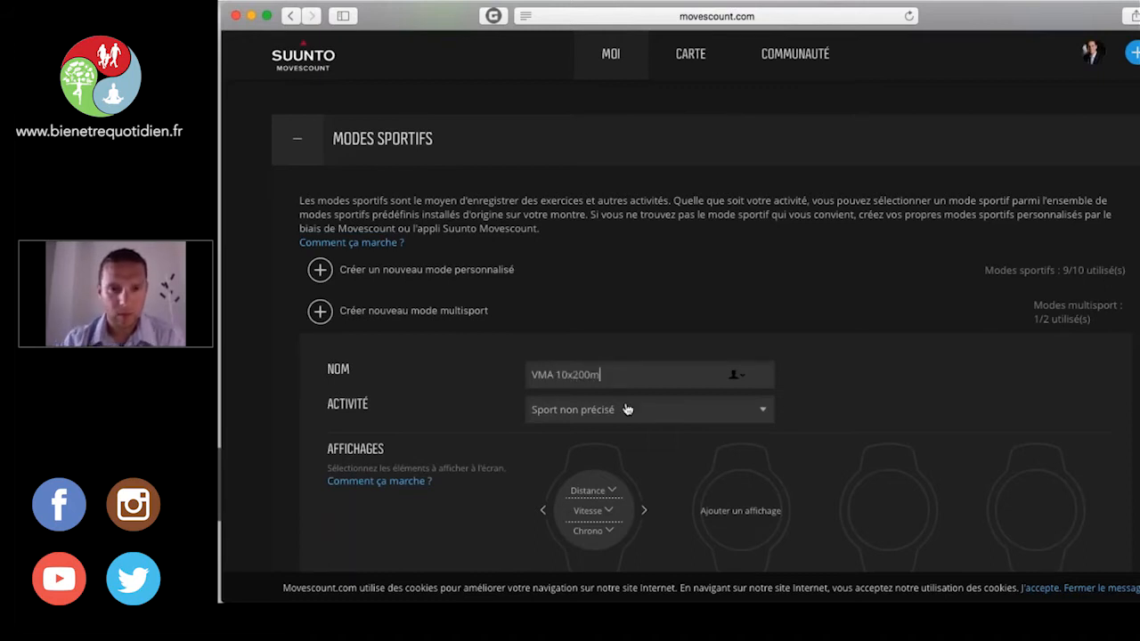
pyautogui.click(627, 409)
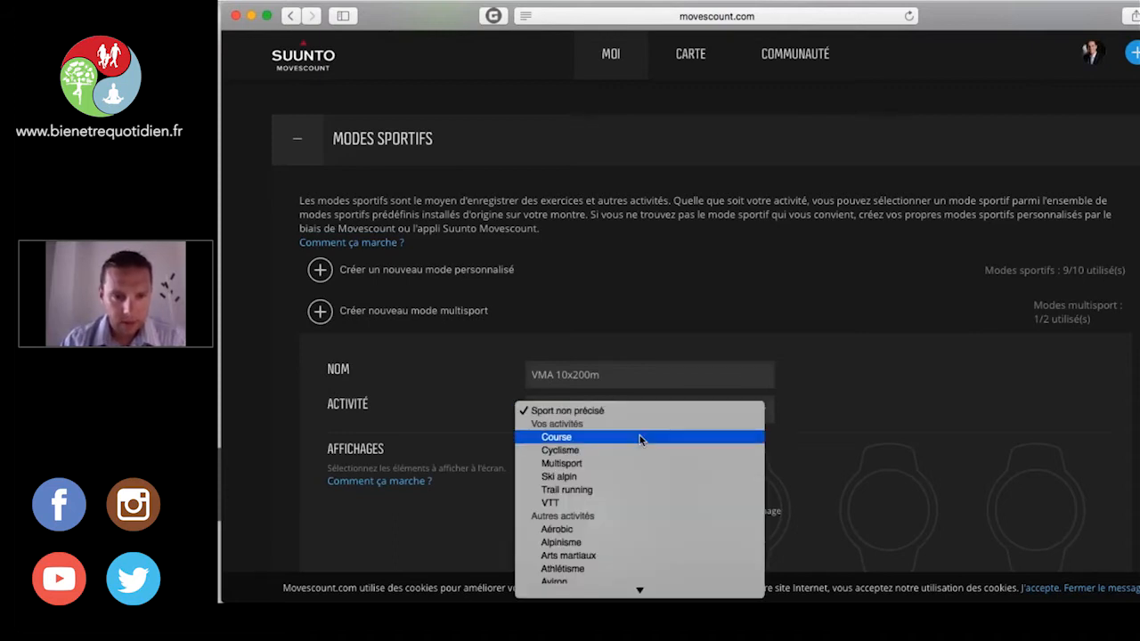
pyautogui.click(555, 436)
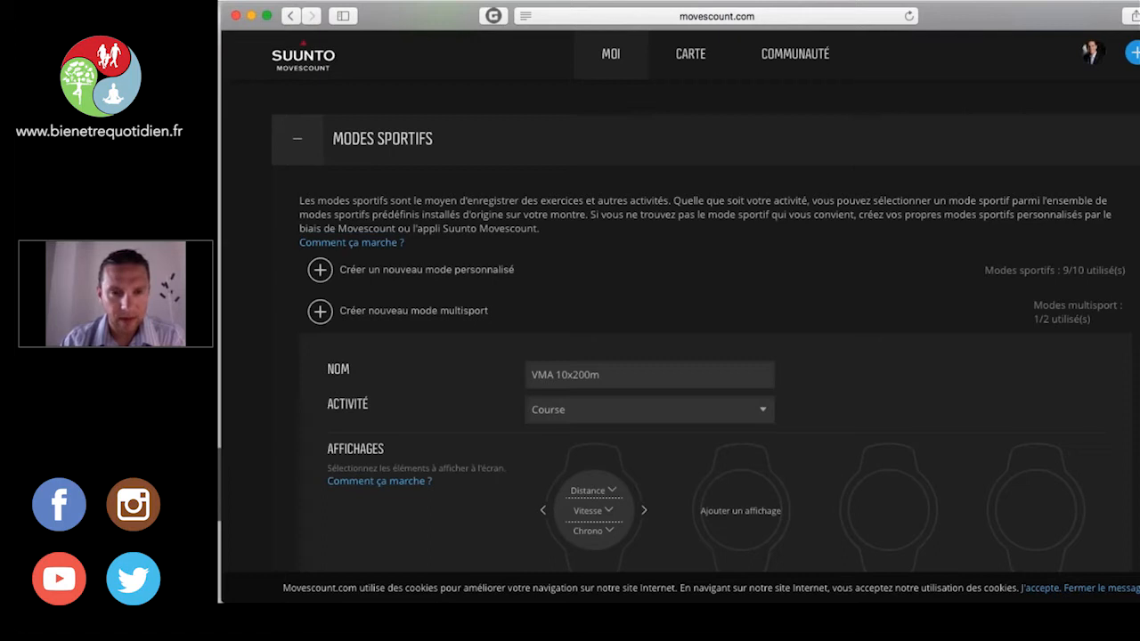
# - On the first watch display, add Fréquence cardiaque as a view in the third row beside Chrono
pyautogui.scroll(-1, 703, 338)
pyautogui.scroll(-4, 703, 338)
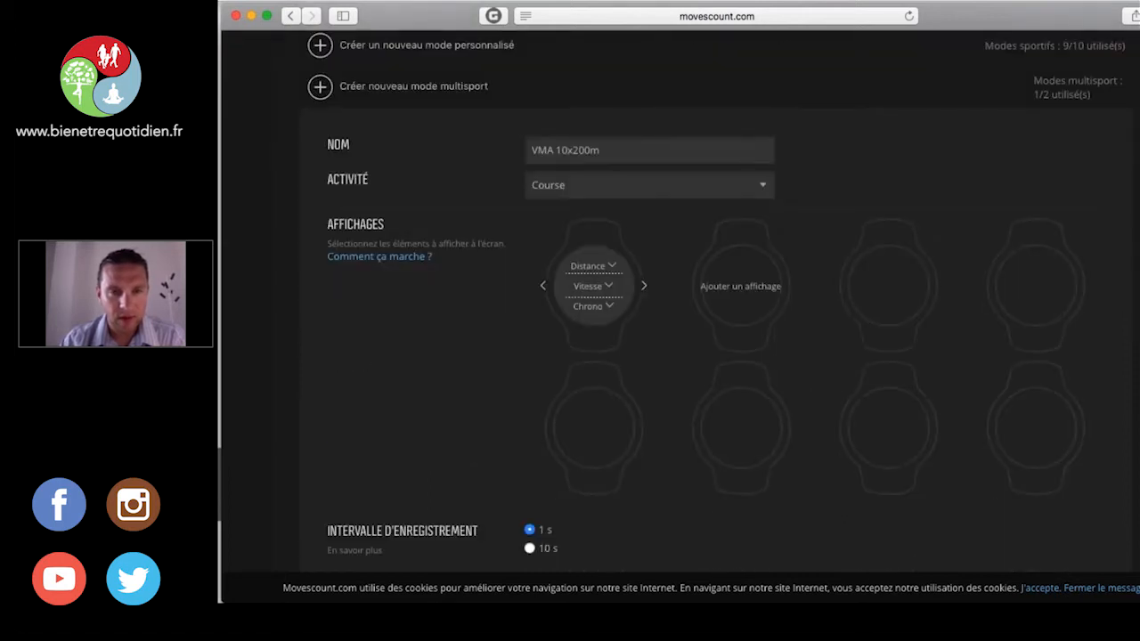
pyautogui.click(612, 264)
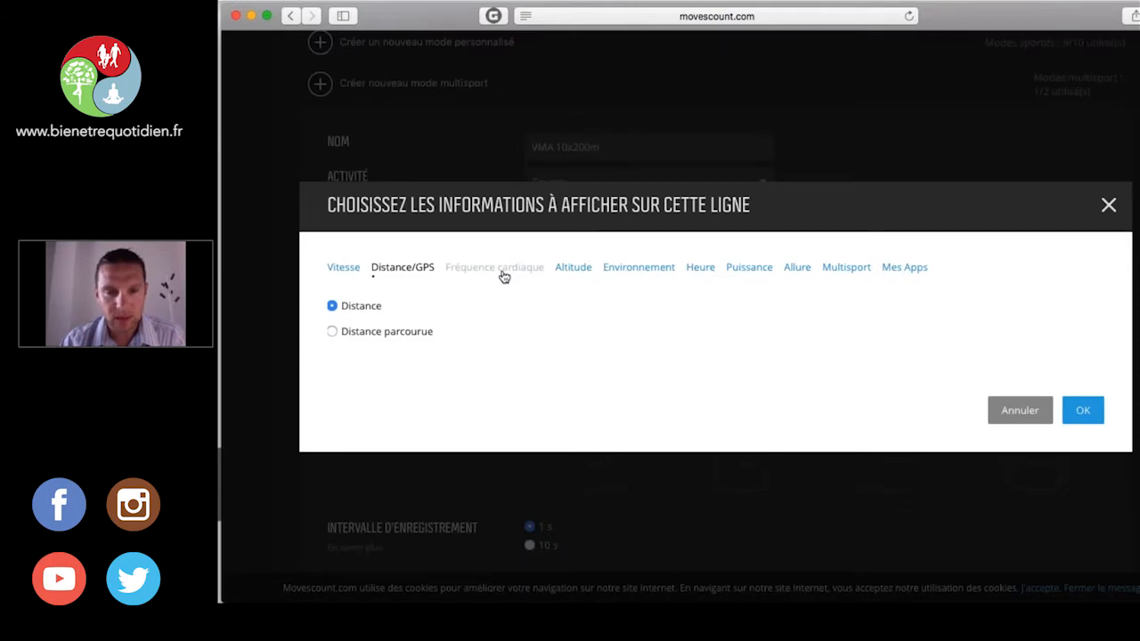
pyautogui.click(504, 277)
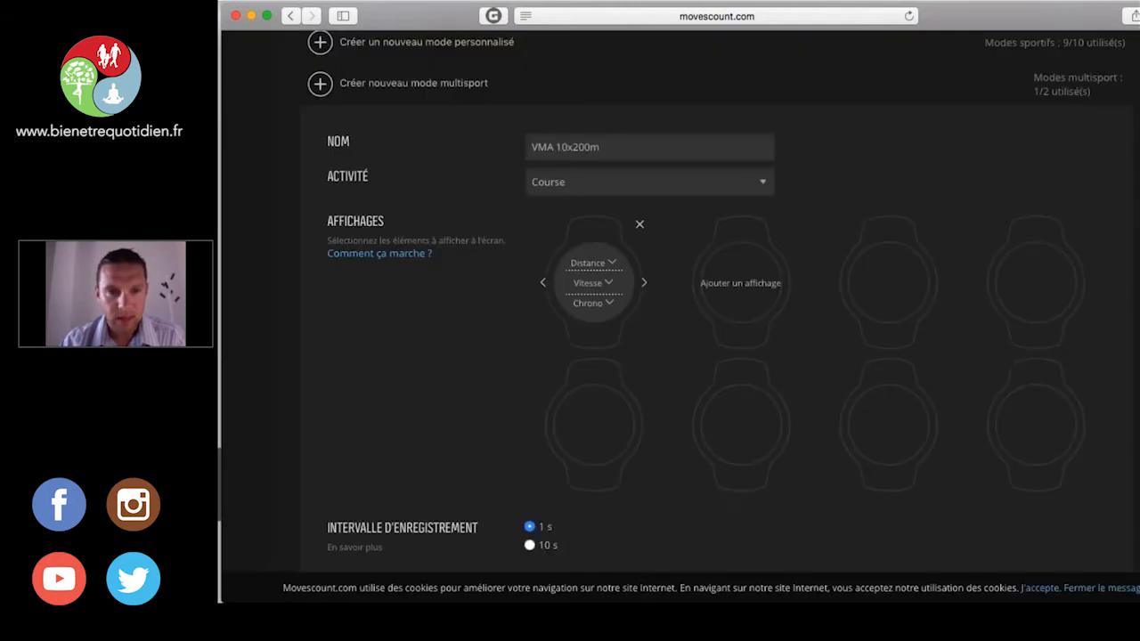
pyautogui.click(610, 305)
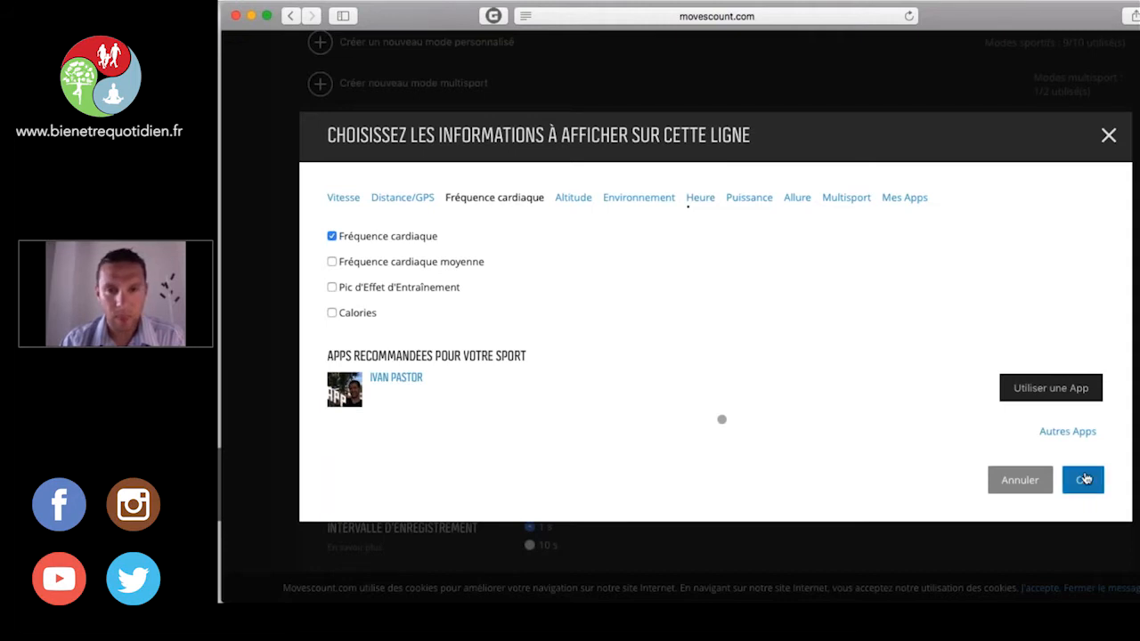
pyautogui.click(1084, 479)
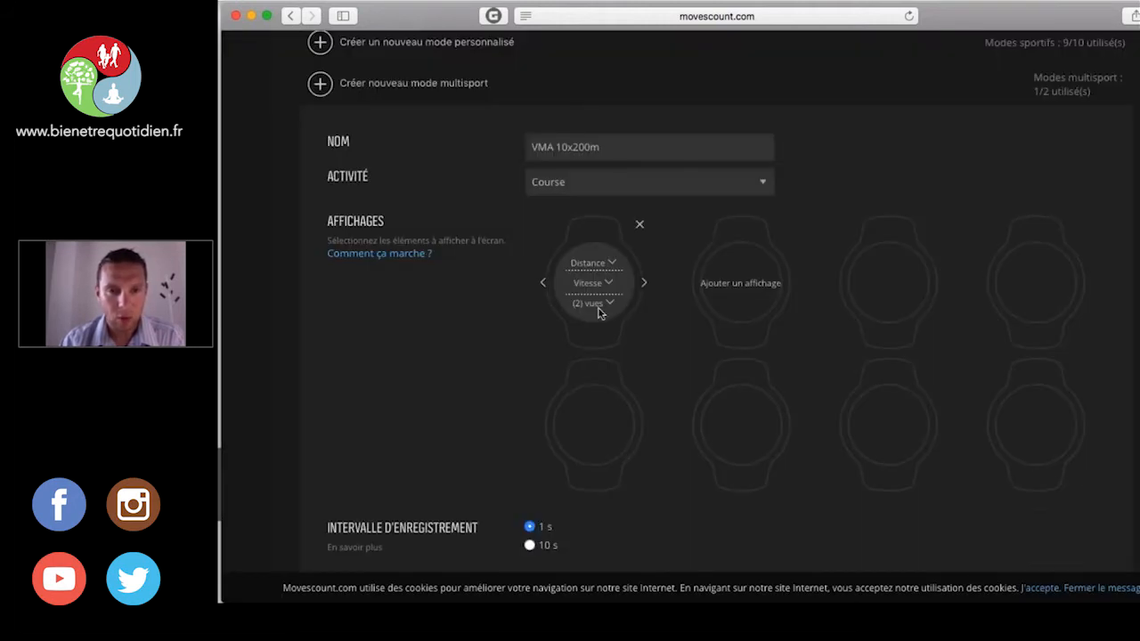
# - Add a second watch display with three rows and set its first row to Vitesse moyenne
pyautogui.click(750, 285)
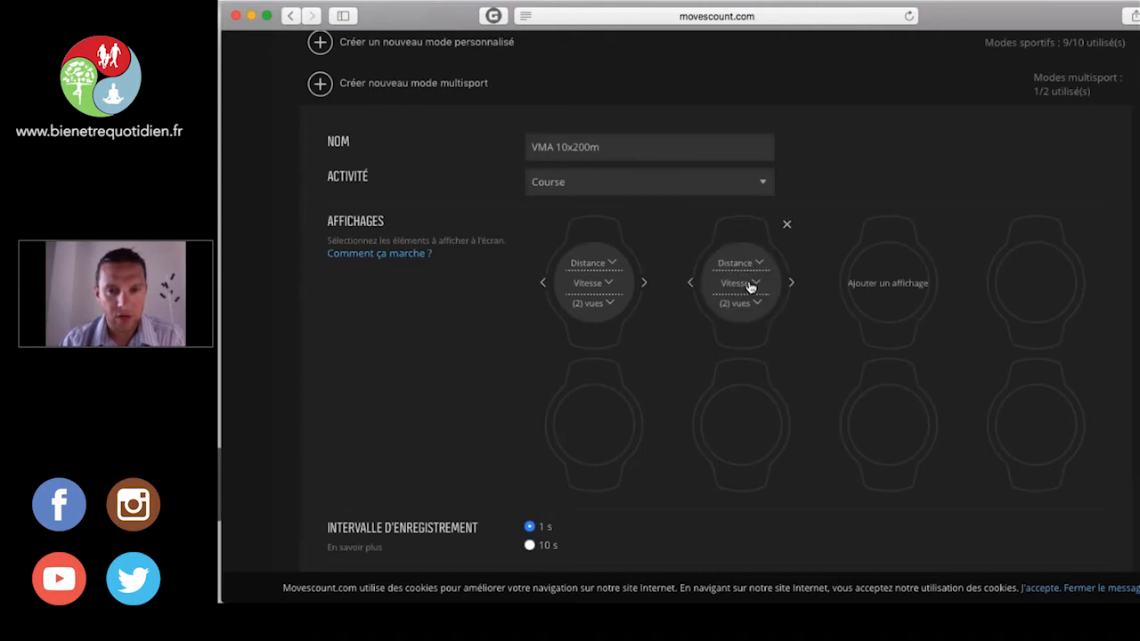
pyautogui.click(790, 283)
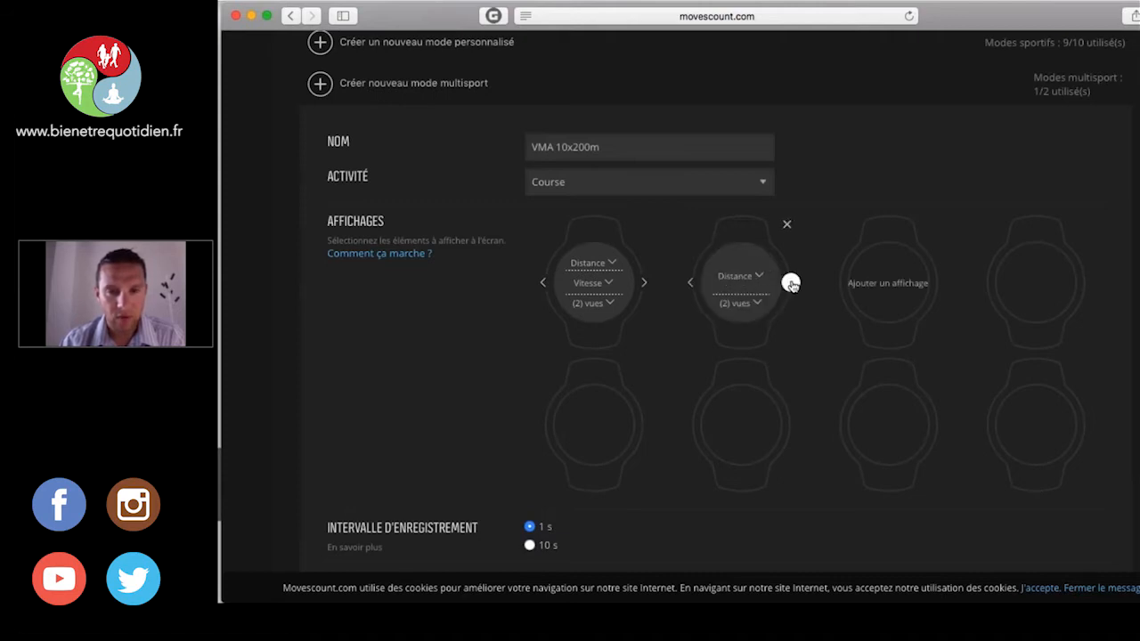
pyautogui.click(790, 284)
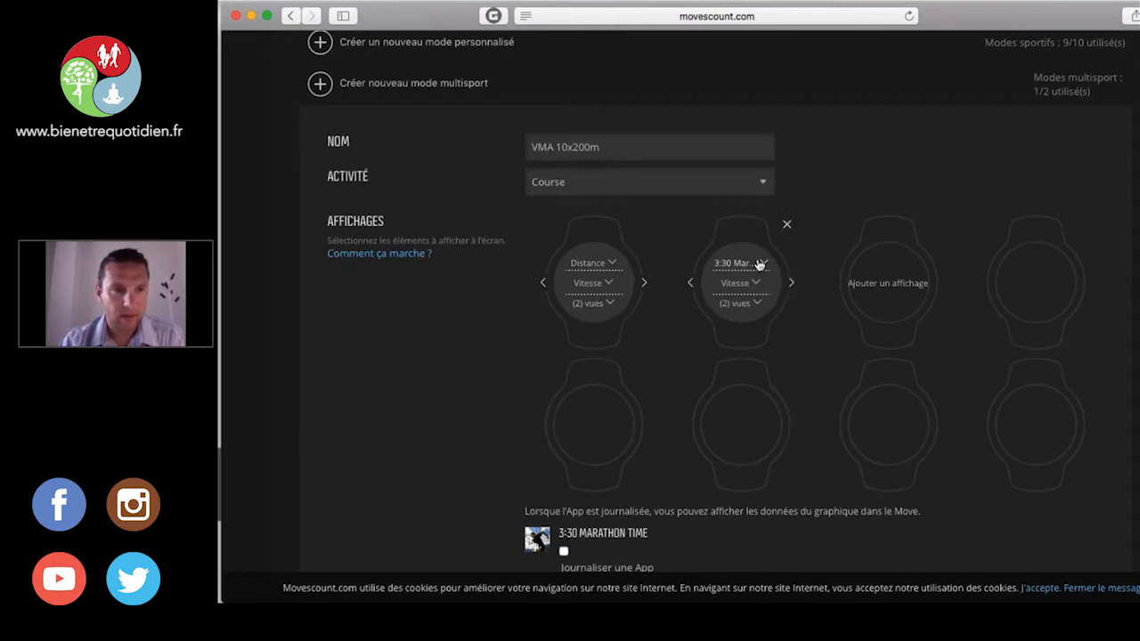
pyautogui.click(759, 265)
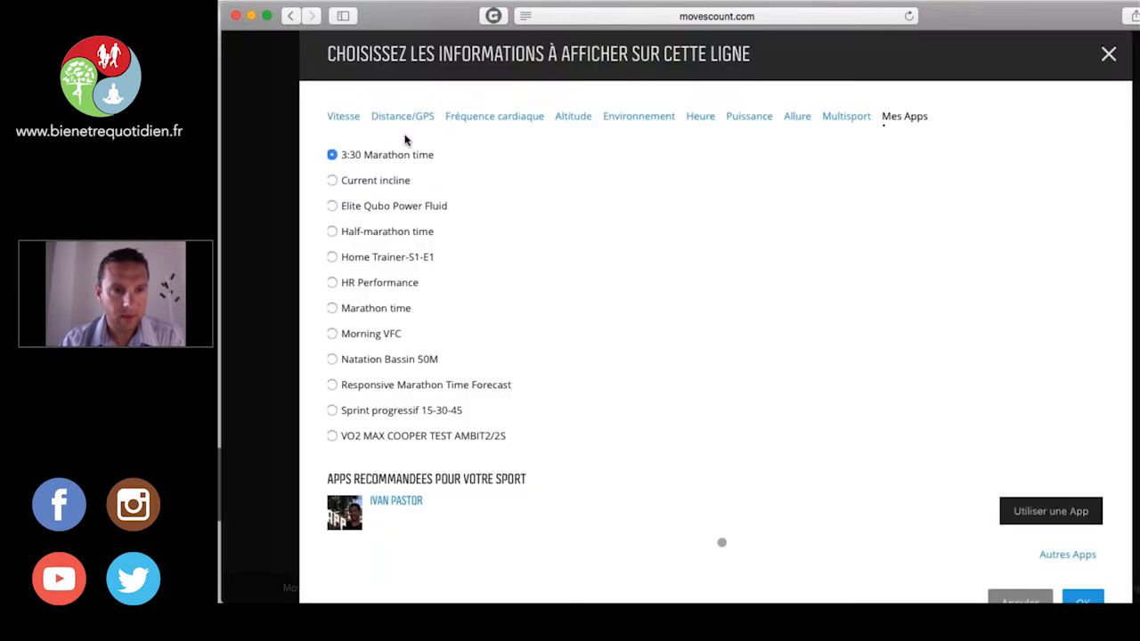
pyautogui.click(401, 125)
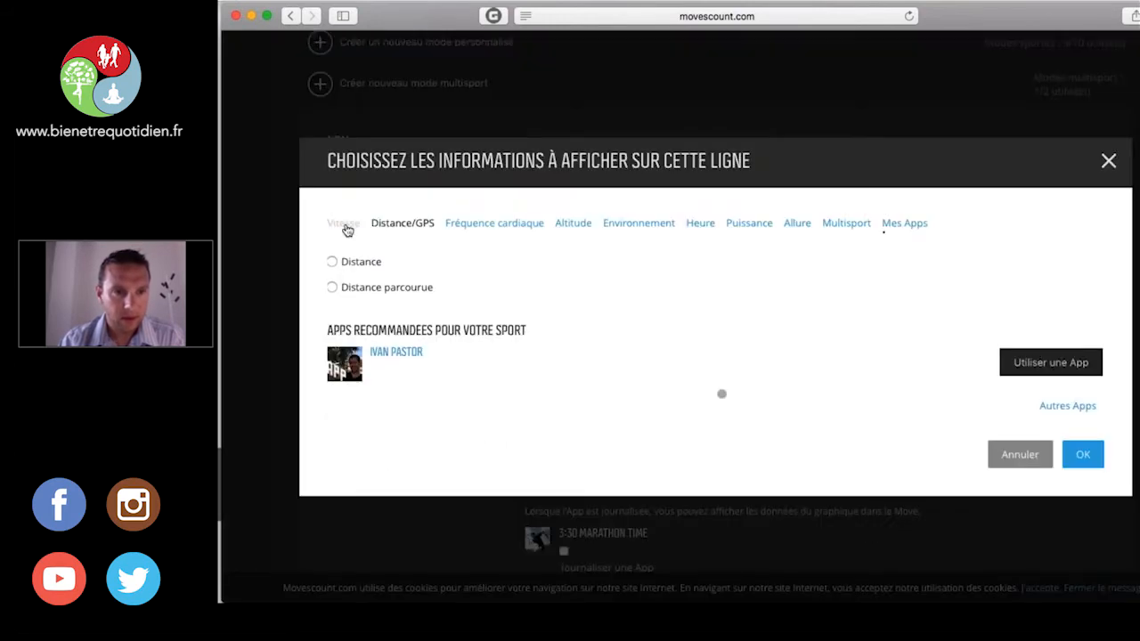
pyautogui.click(348, 231)
pyautogui.click(346, 230)
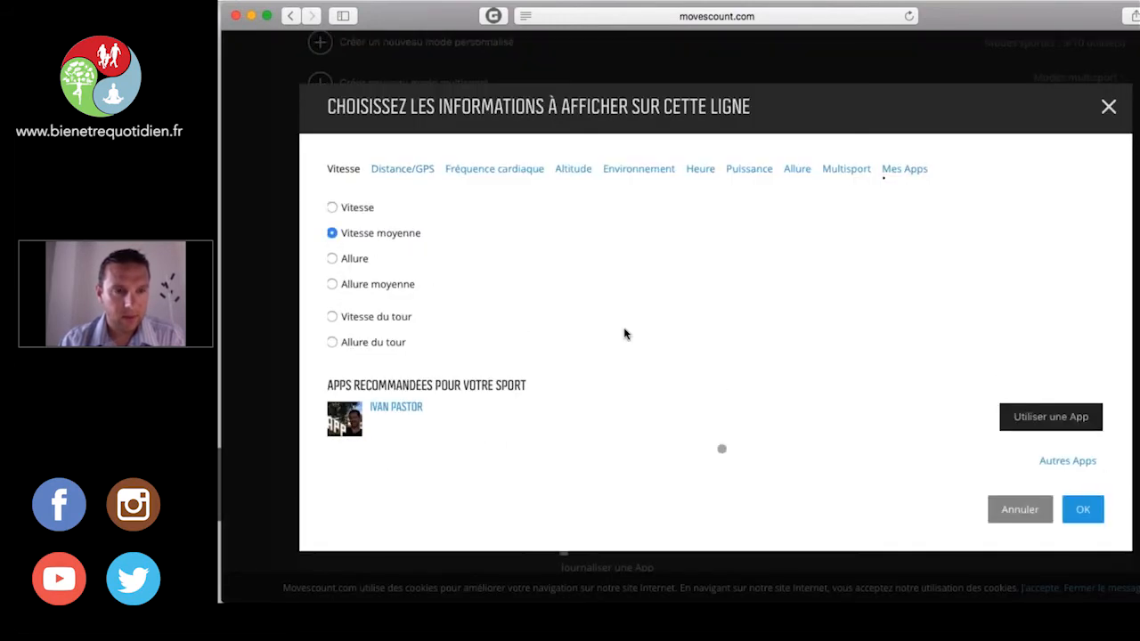
pyautogui.click(1083, 509)
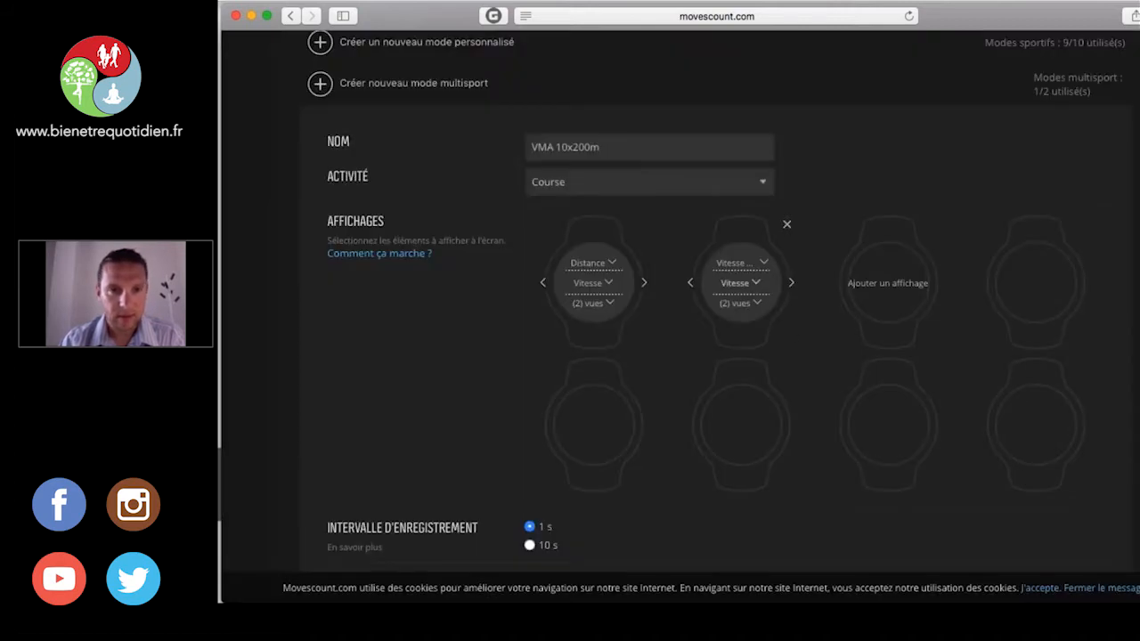
# - Set the middle row of the second watch display to Heure
pyautogui.click(738, 282)
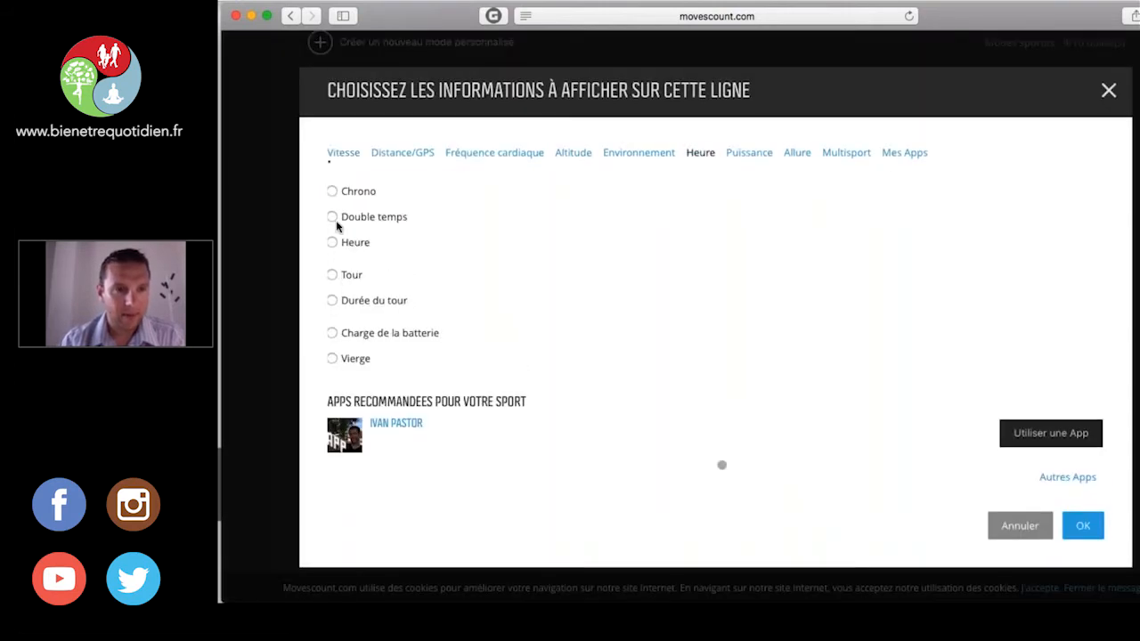
pyautogui.click(334, 243)
pyautogui.click(1082, 525)
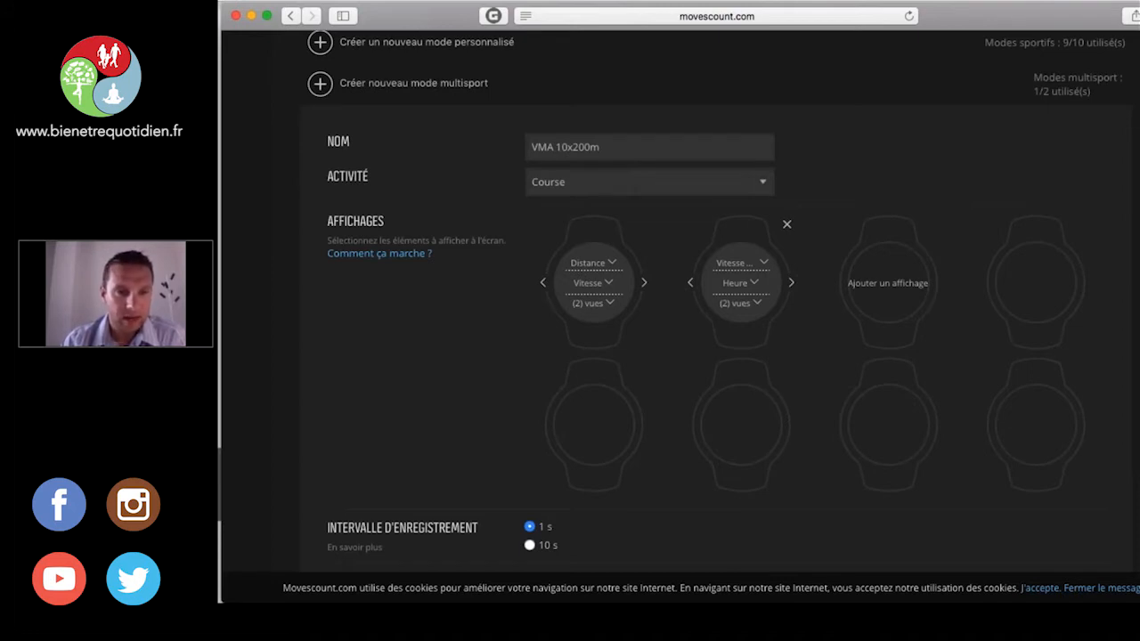
# - Deselect Suunto Foot POD among the PODs to search for in the VMA 10x200m mode
pyautogui.scroll(-1, 677, 356)
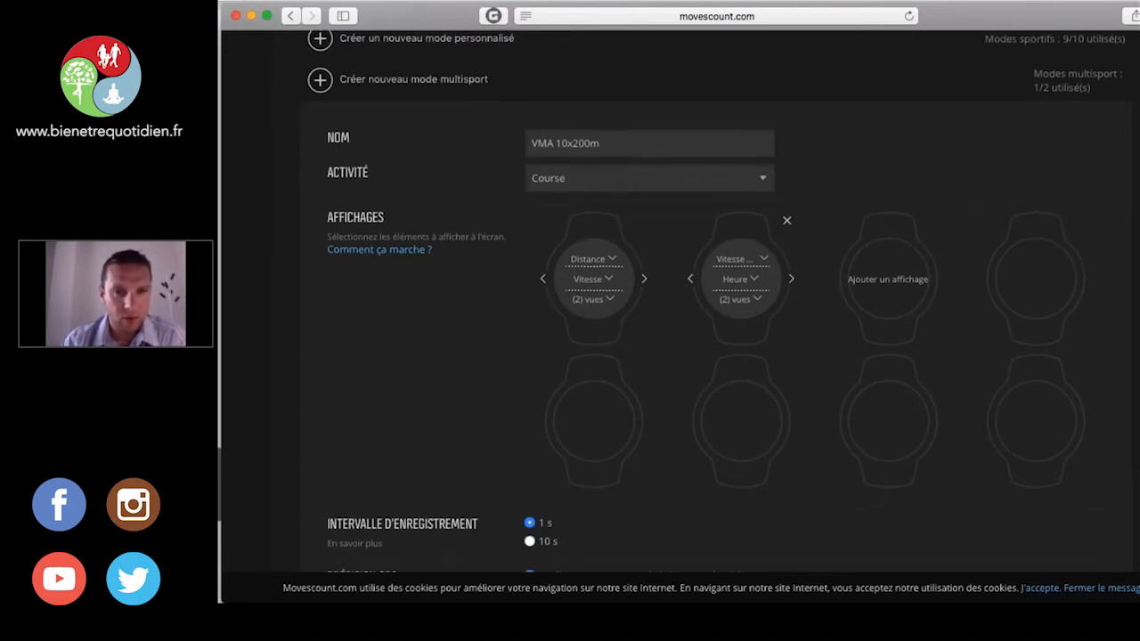
pyautogui.scroll(-5, 676, 356)
pyautogui.scroll(-1, 677, 356)
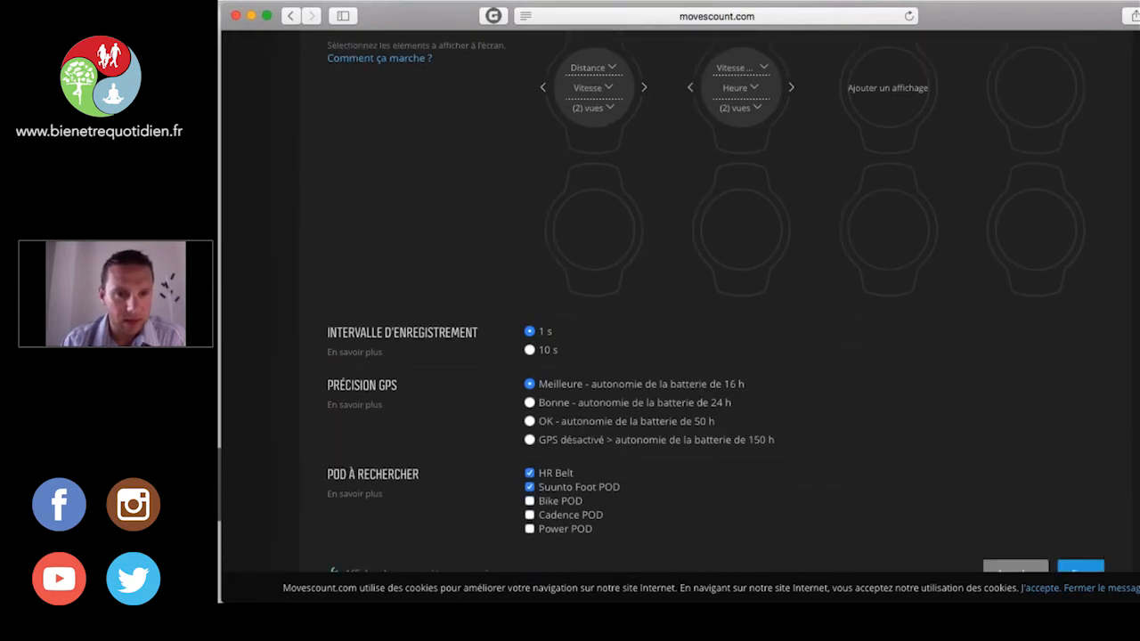
pyautogui.scroll(-2, 837, 378)
pyautogui.scroll(-2, 837, 377)
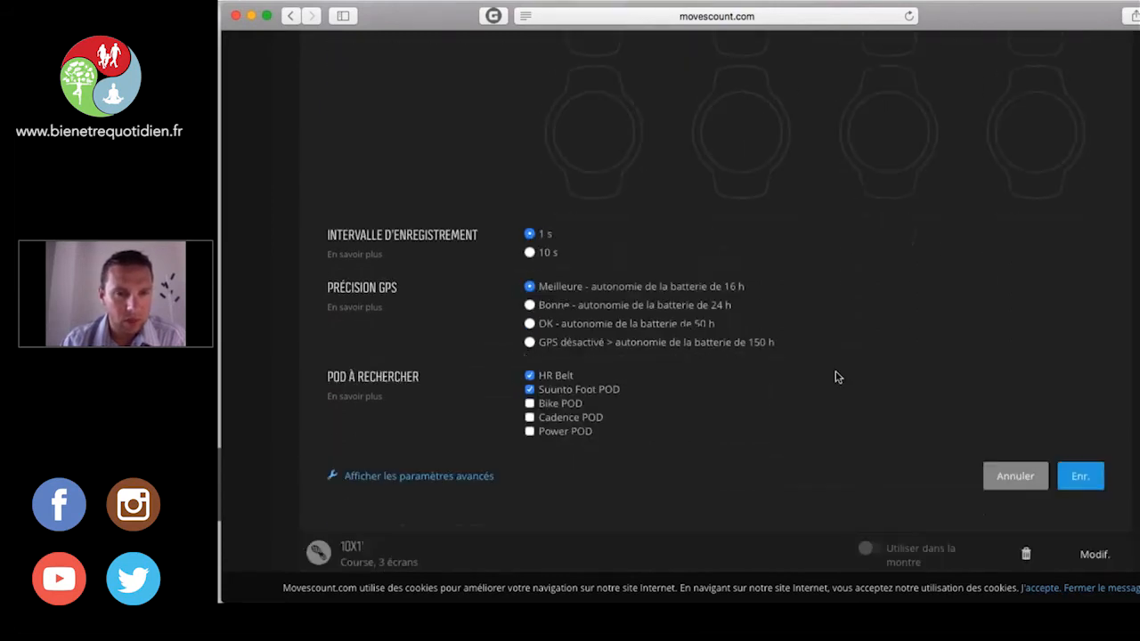
pyautogui.scroll(-1, 837, 377)
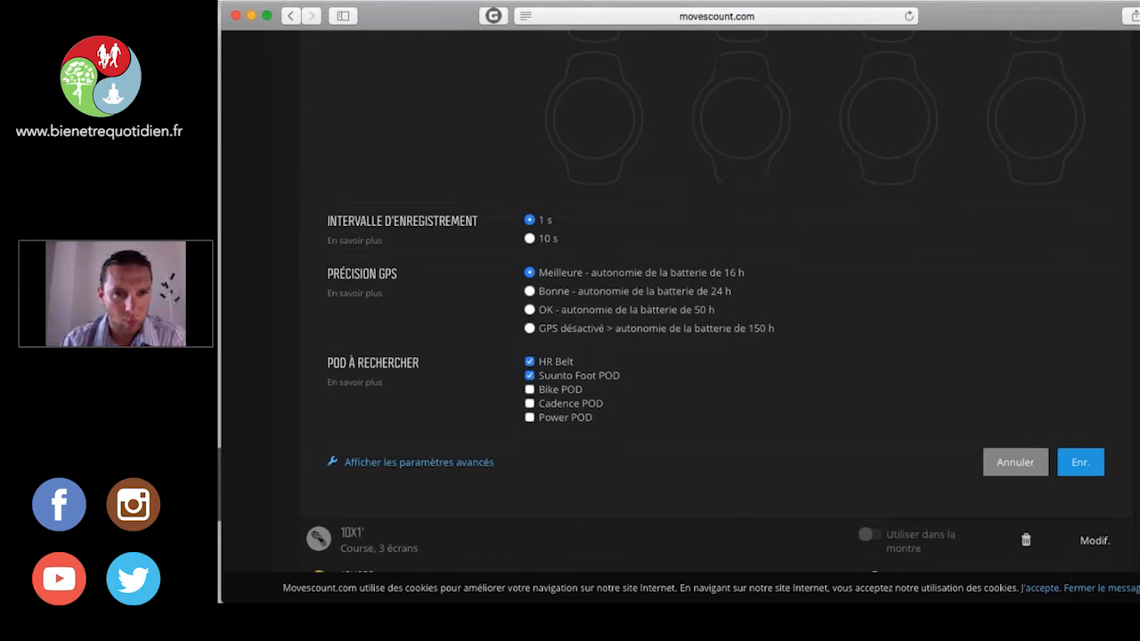
pyautogui.scroll(-3, 532, 314)
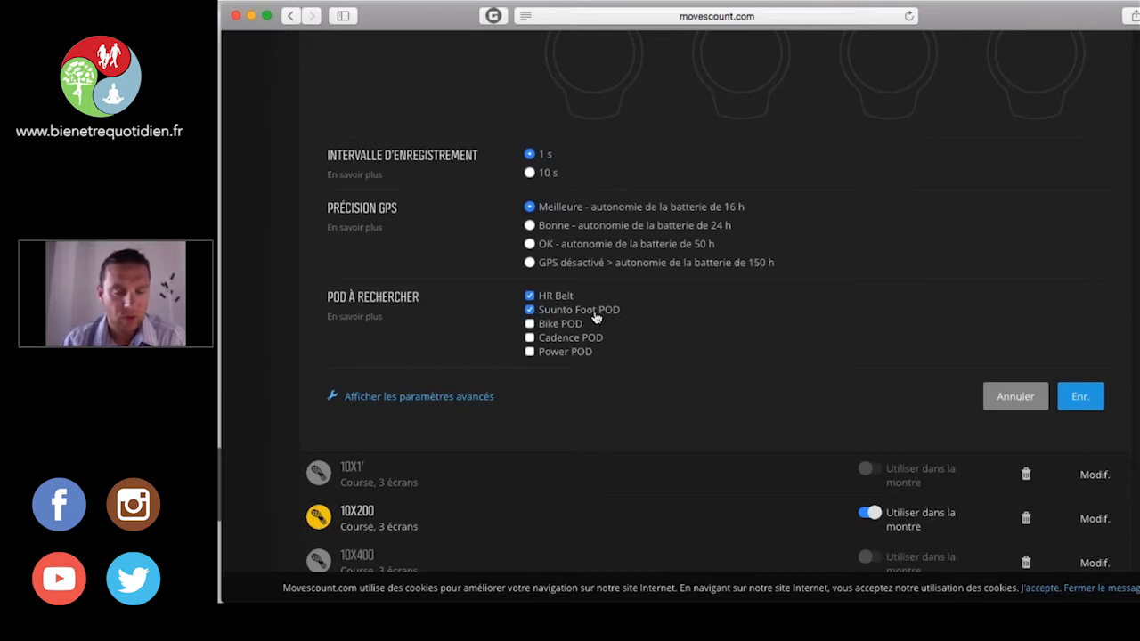
pyautogui.click(547, 313)
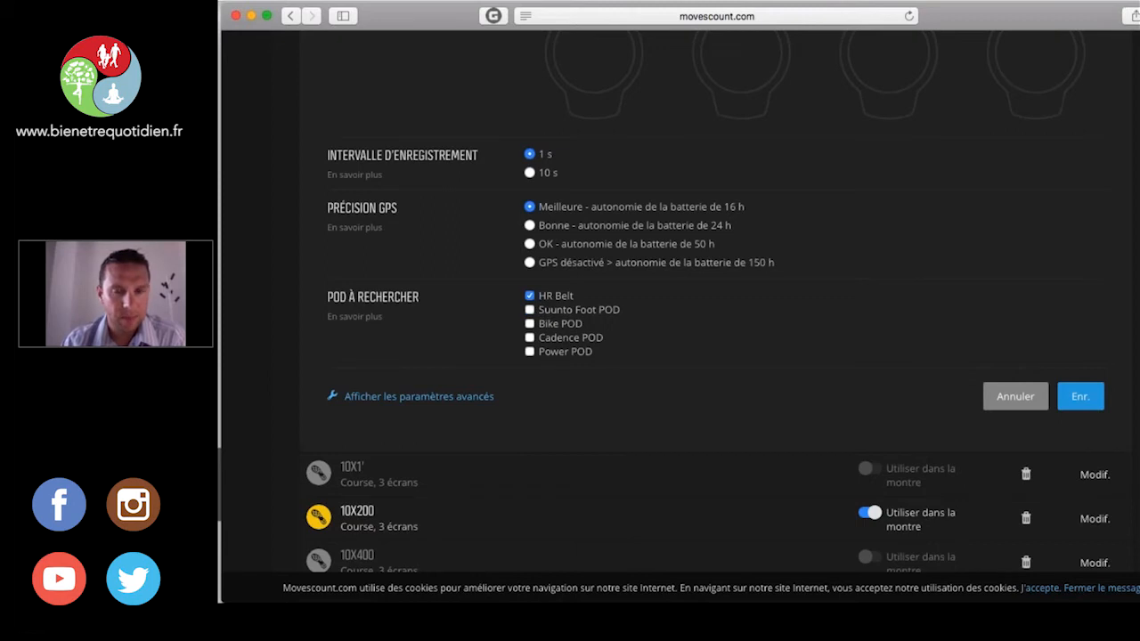
# - Show the advanced parameters of the VMA 10x200m mode and enable the interval counter
pyautogui.scroll(-2, 448, 346)
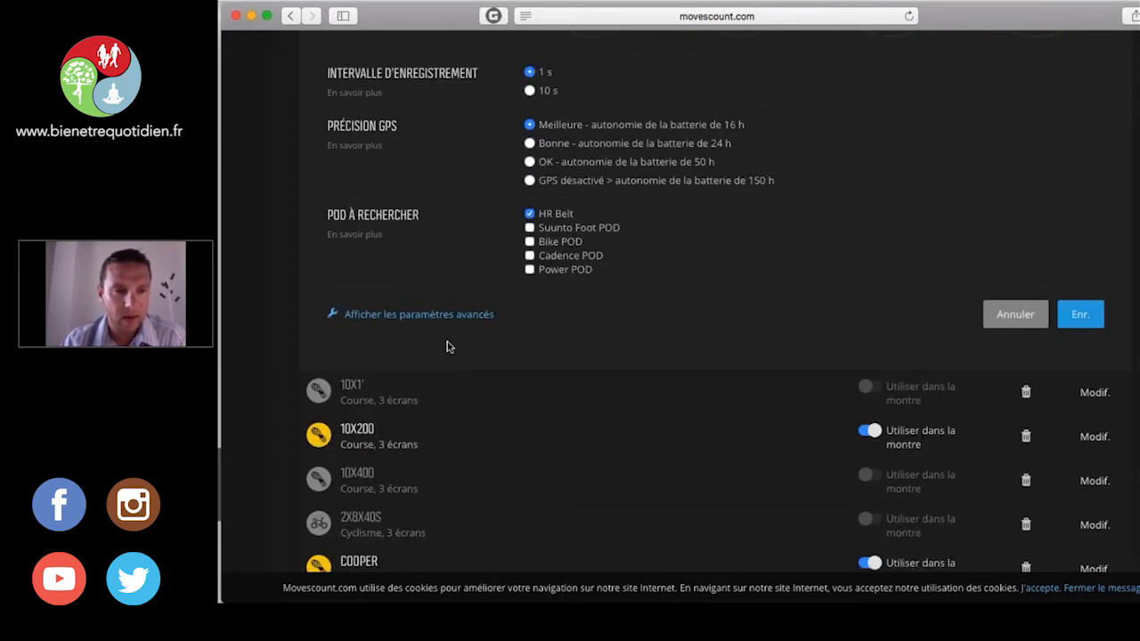
pyautogui.scroll(-1, 449, 346)
pyautogui.click(418, 311)
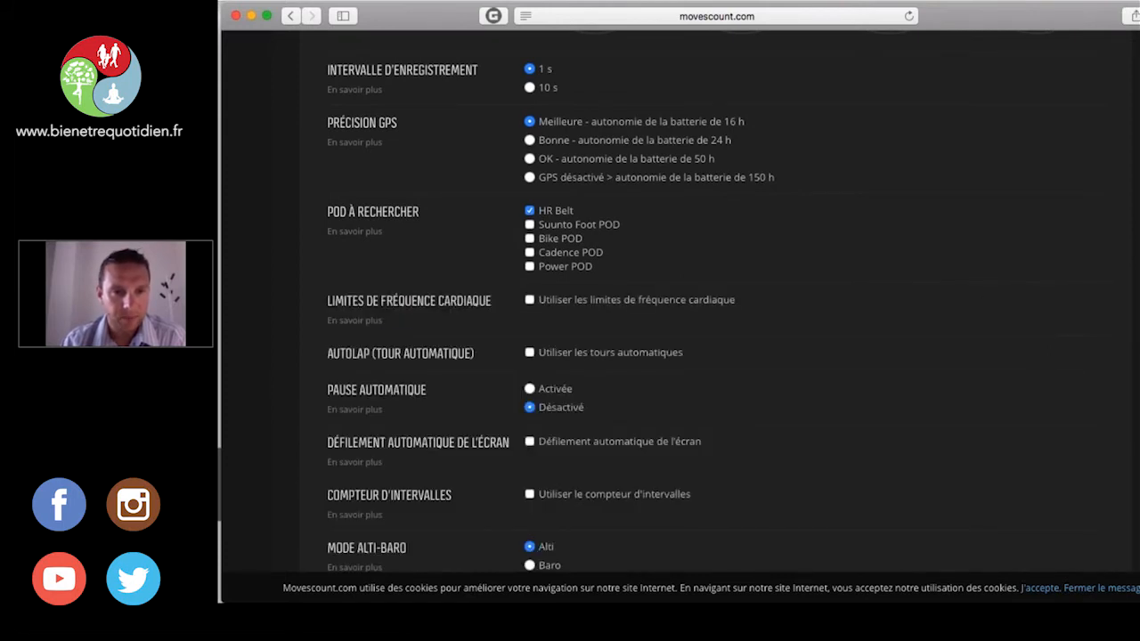
pyautogui.scroll(-2, 570, 312)
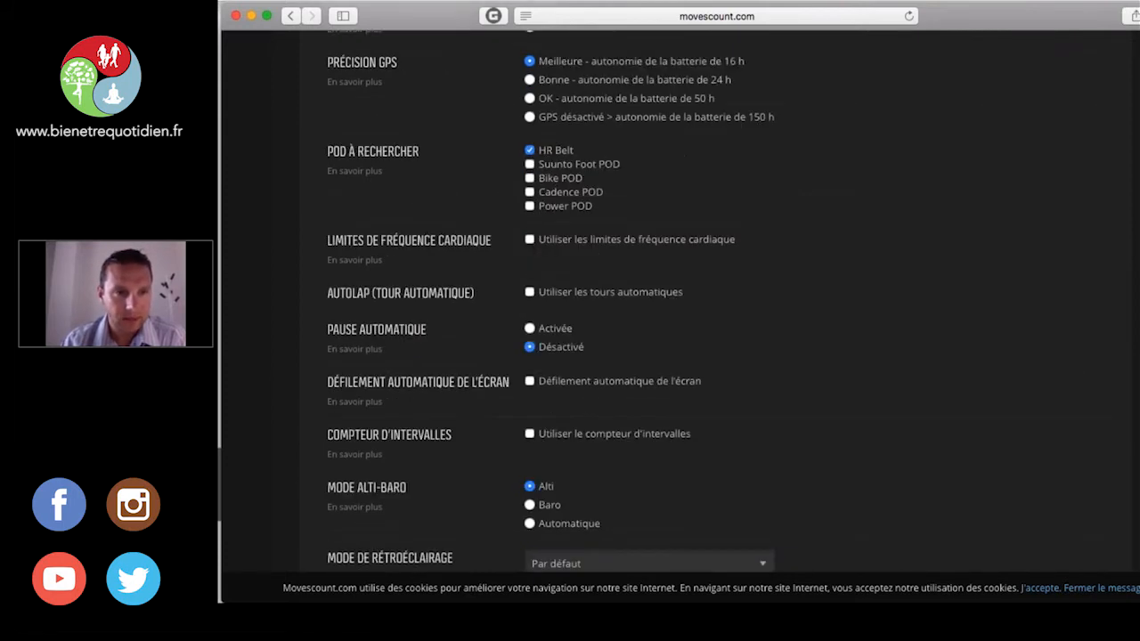
pyautogui.scroll(-3, 570, 312)
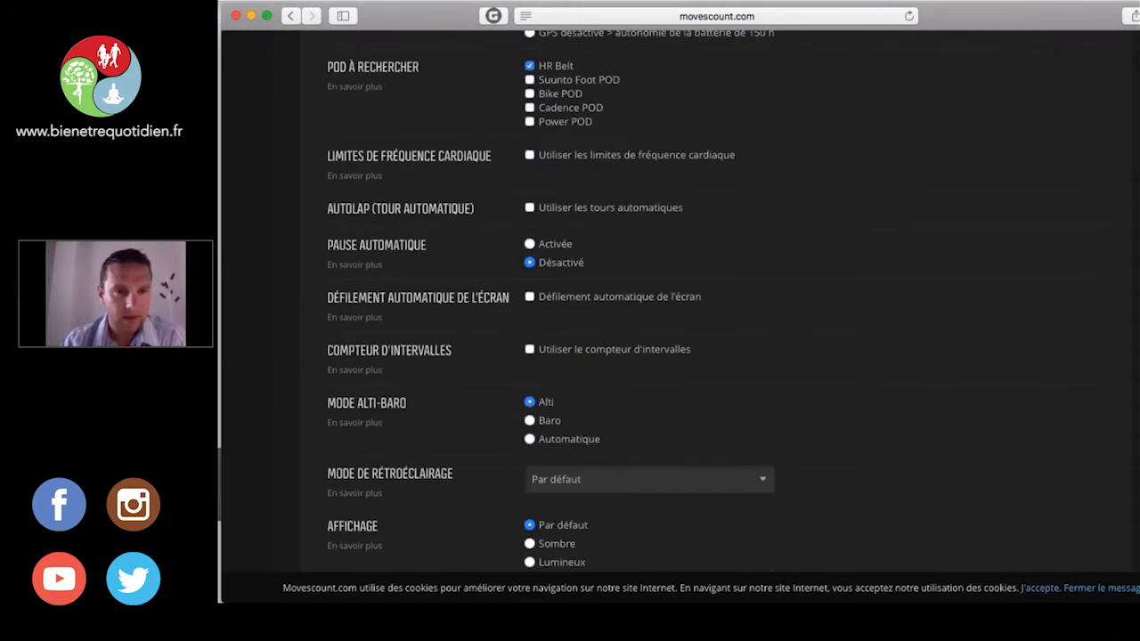
pyautogui.scroll(-5, 569, 312)
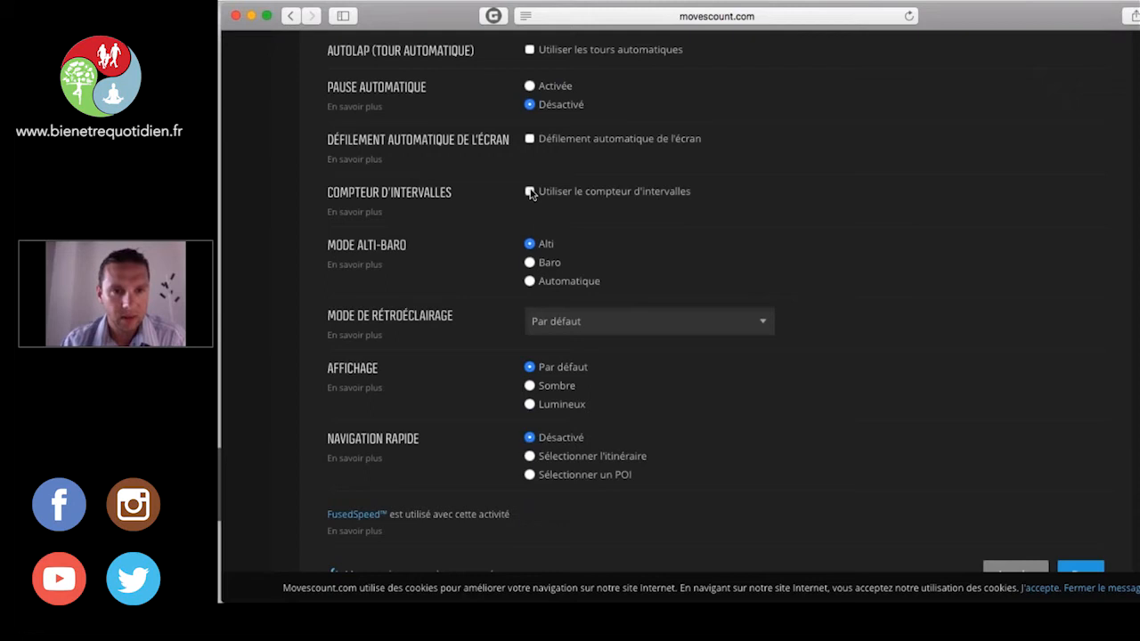
pyautogui.click(529, 192)
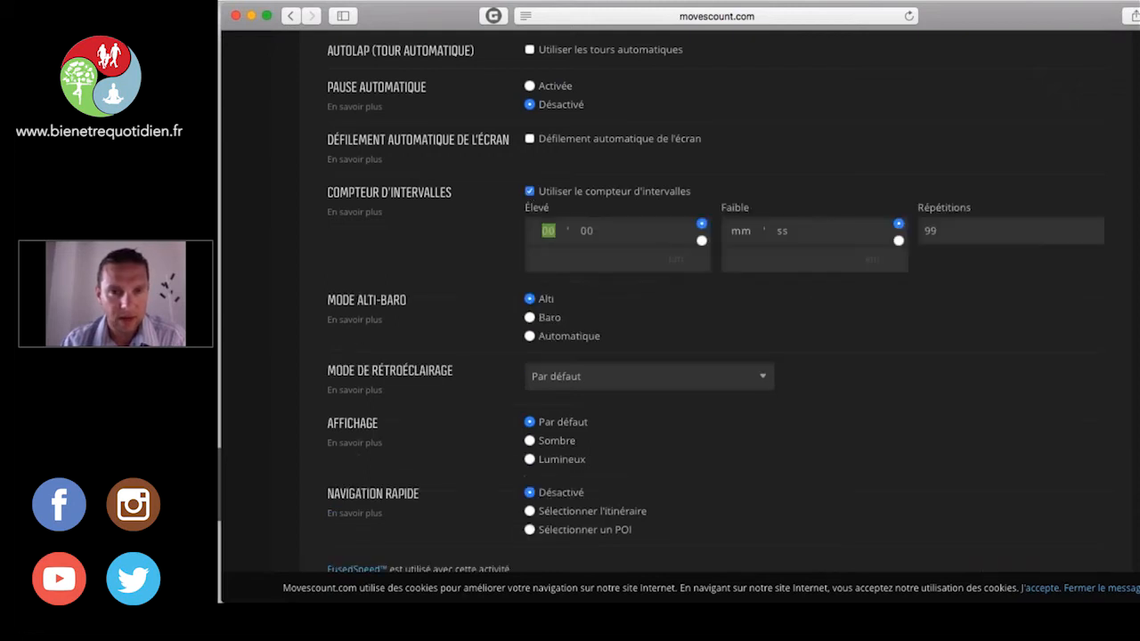
# - Make the Élevé interval distance-based and set it to 0,2 km
pyautogui.click(568, 230)
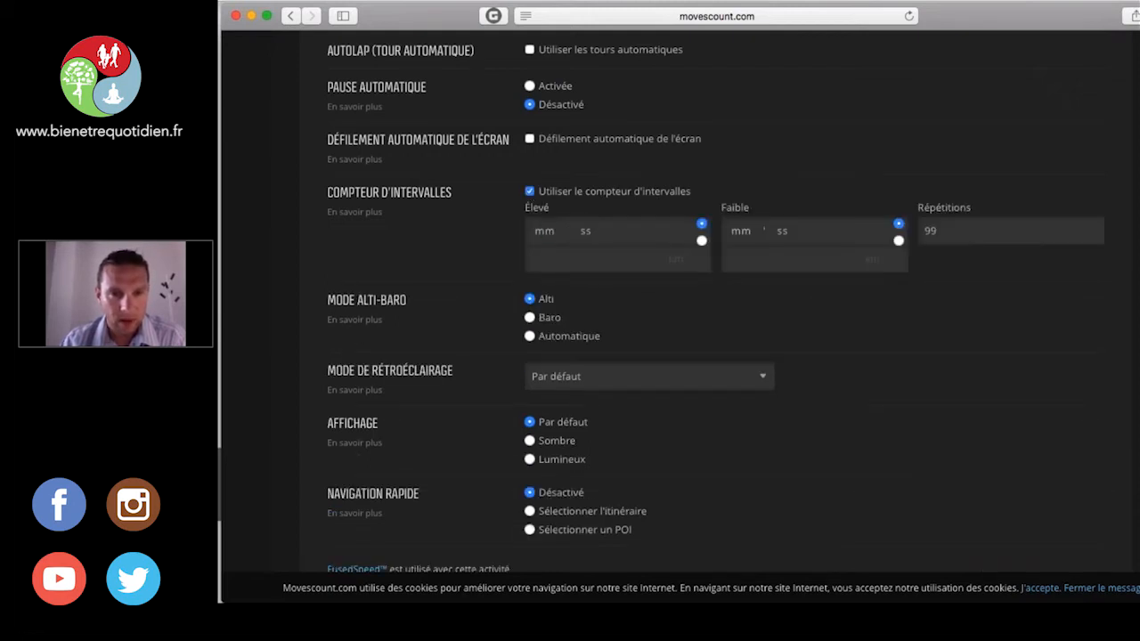
pyautogui.click(702, 241)
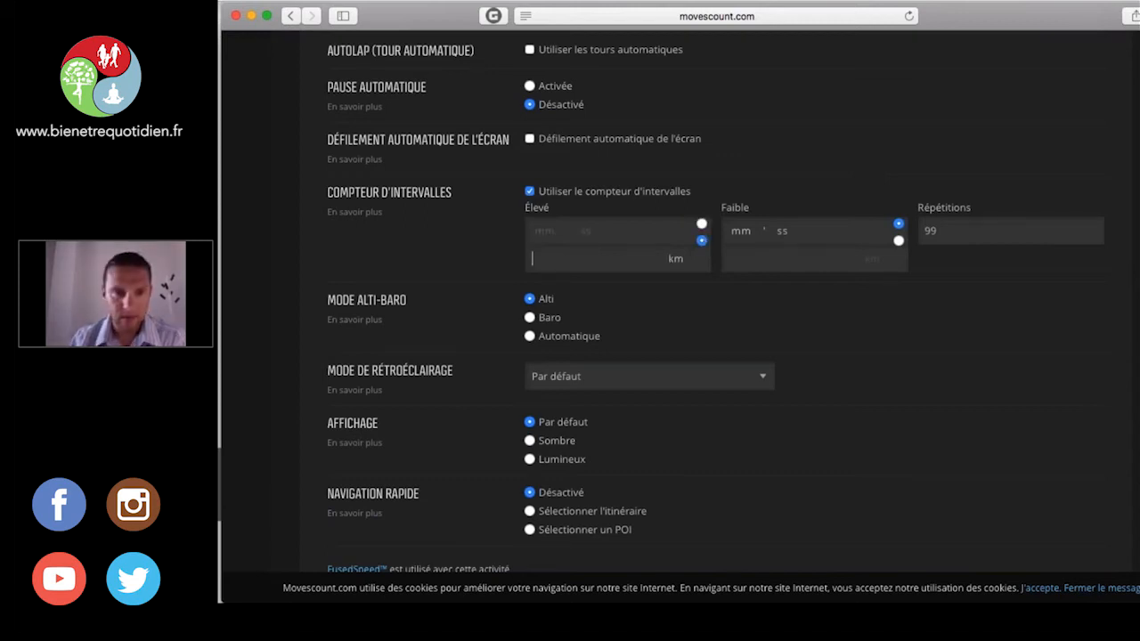
pyautogui.write('0.2')
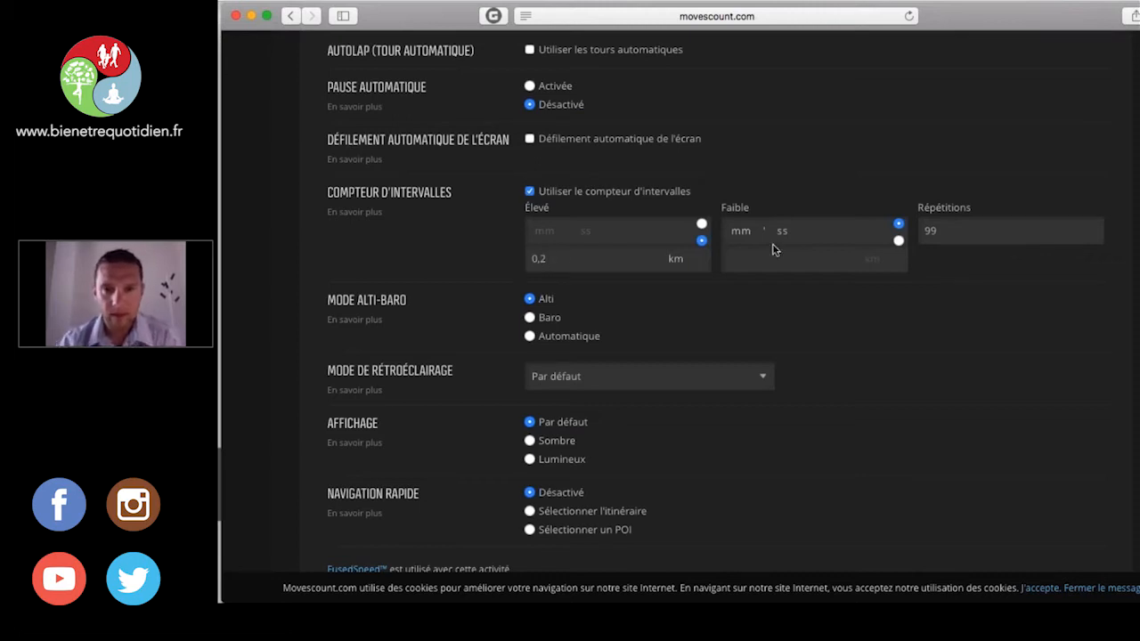
# - Set the Faible interval to 00'40 and the number of repetitions to 10
pyautogui.click(744, 231)
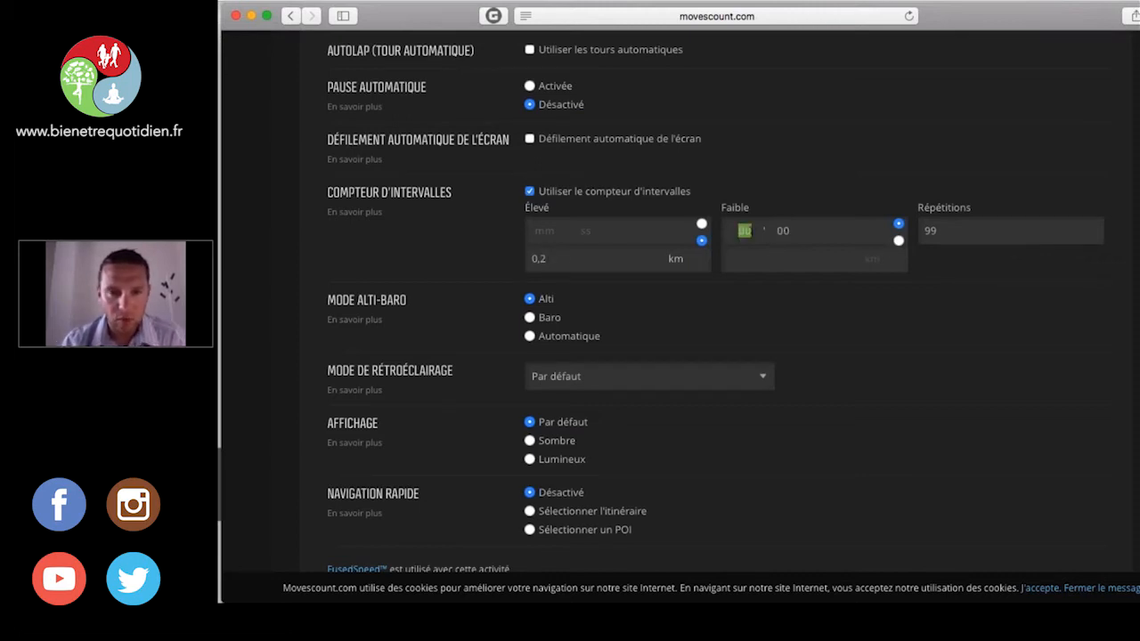
pyautogui.click(783, 230)
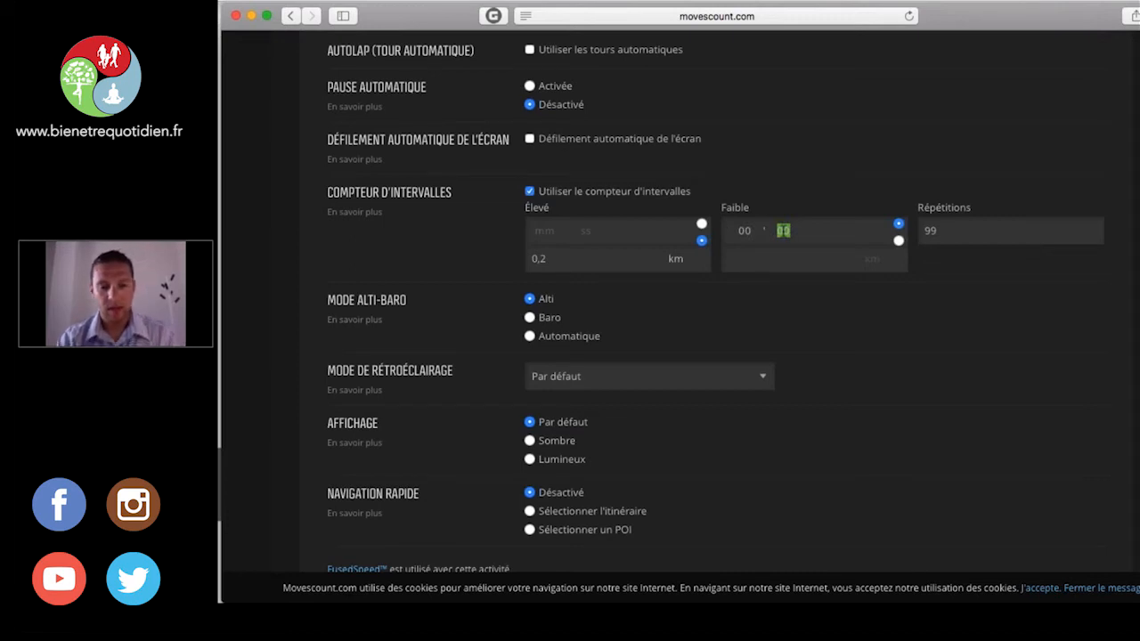
pyautogui.write('40')
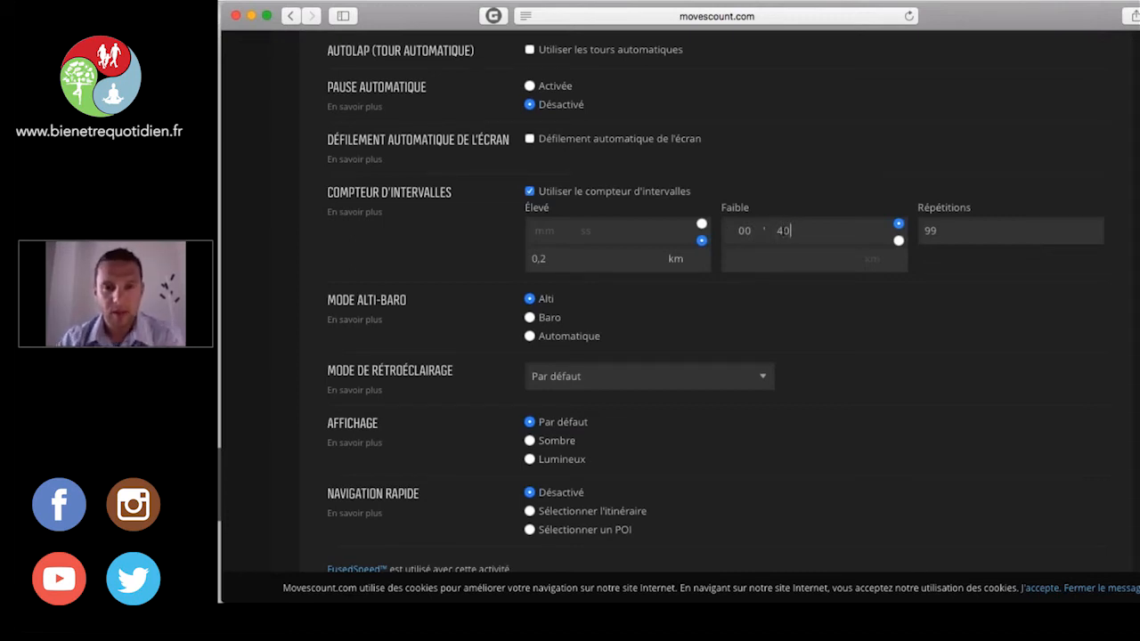
pyautogui.click(946, 228)
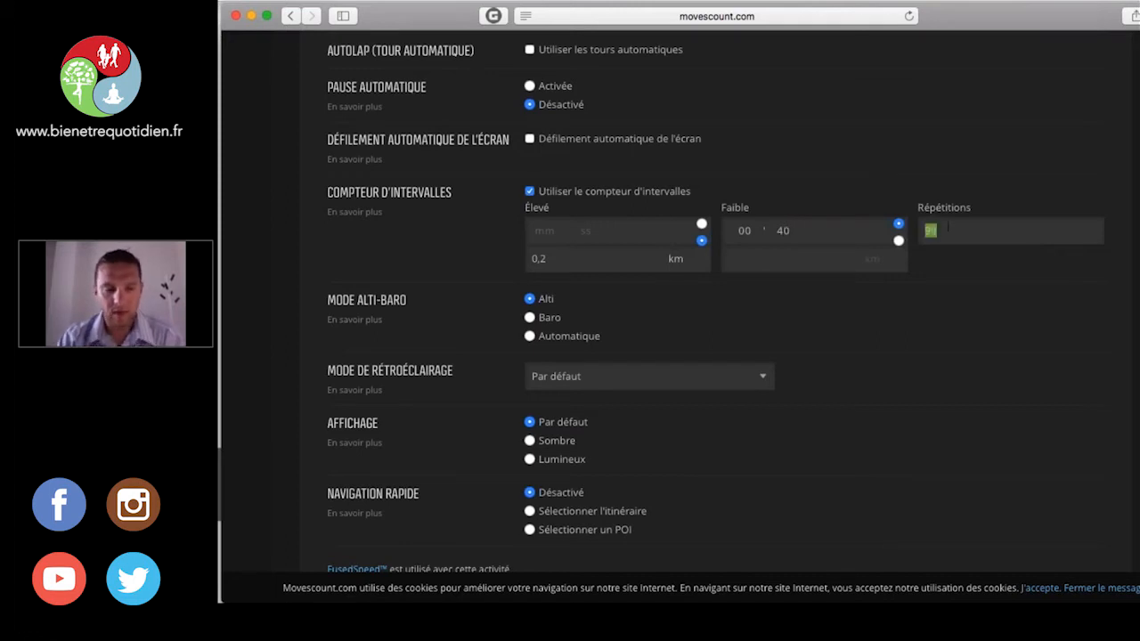
pyautogui.write('10')
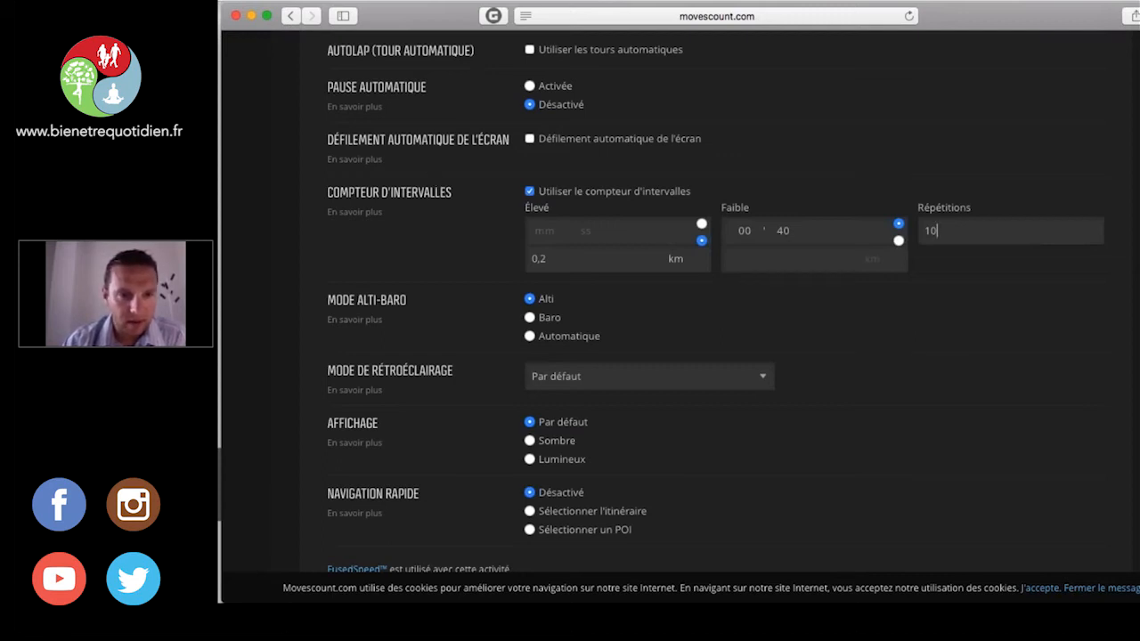
# - Save the VMA 10x200m sport mode with its interval settings
pyautogui.scroll(-2, 715, 308)
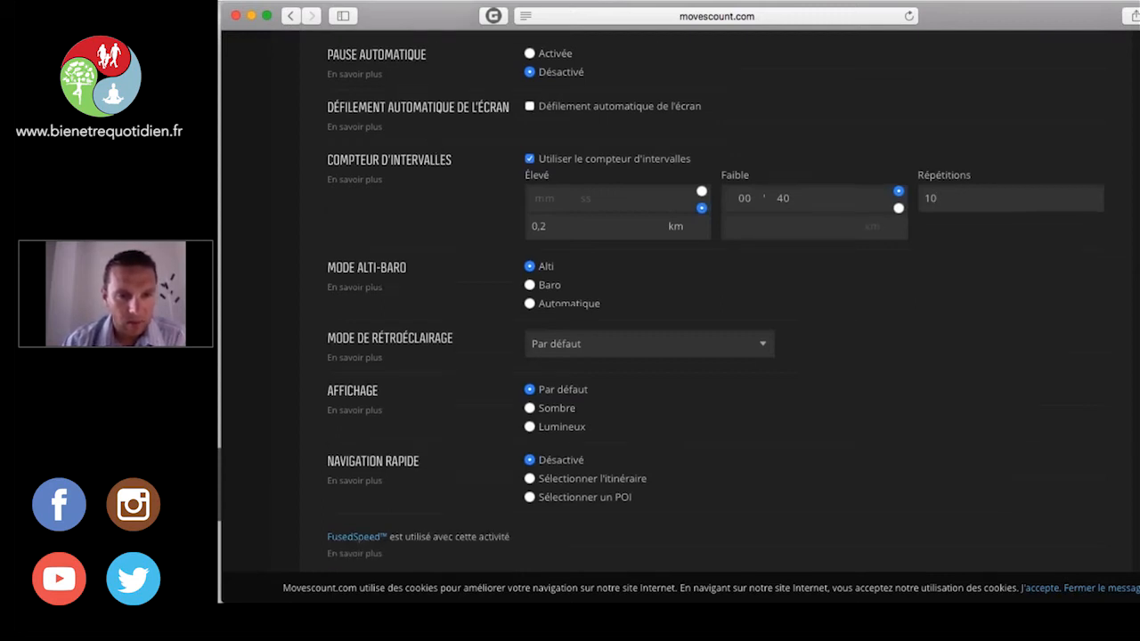
pyautogui.scroll(-4, 715, 309)
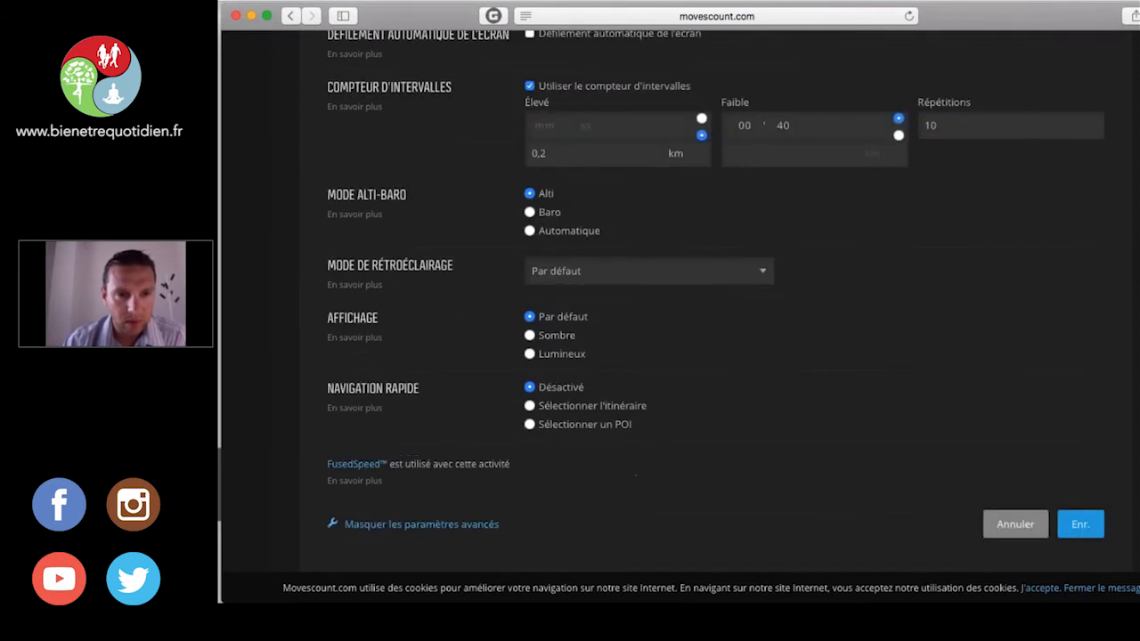
pyautogui.scroll(-2, 708, 301)
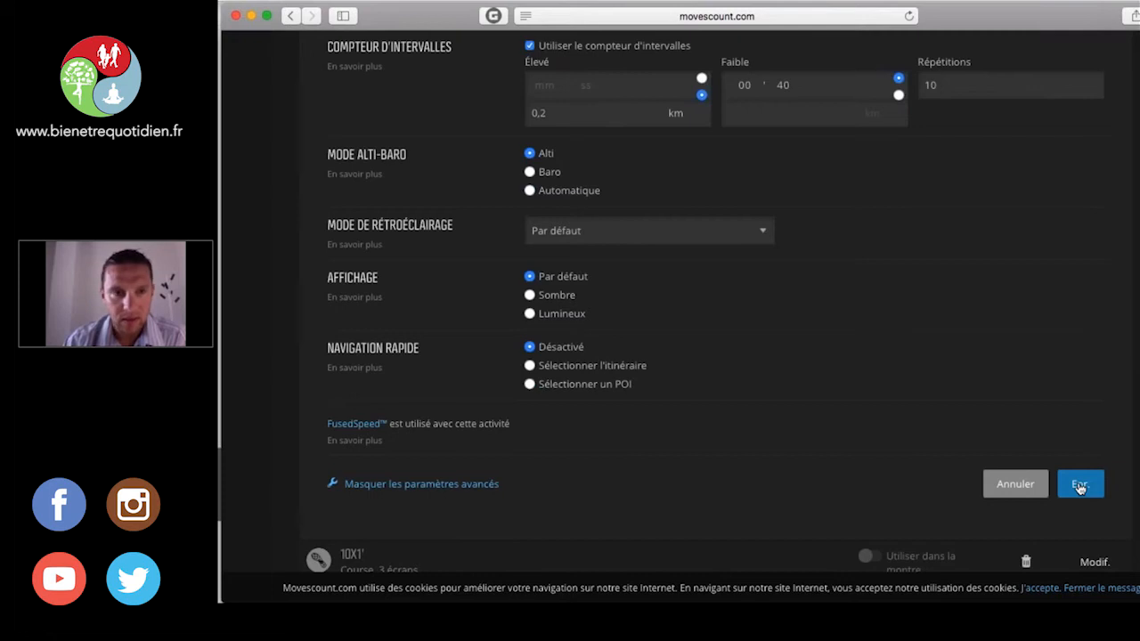
pyautogui.click(1079, 486)
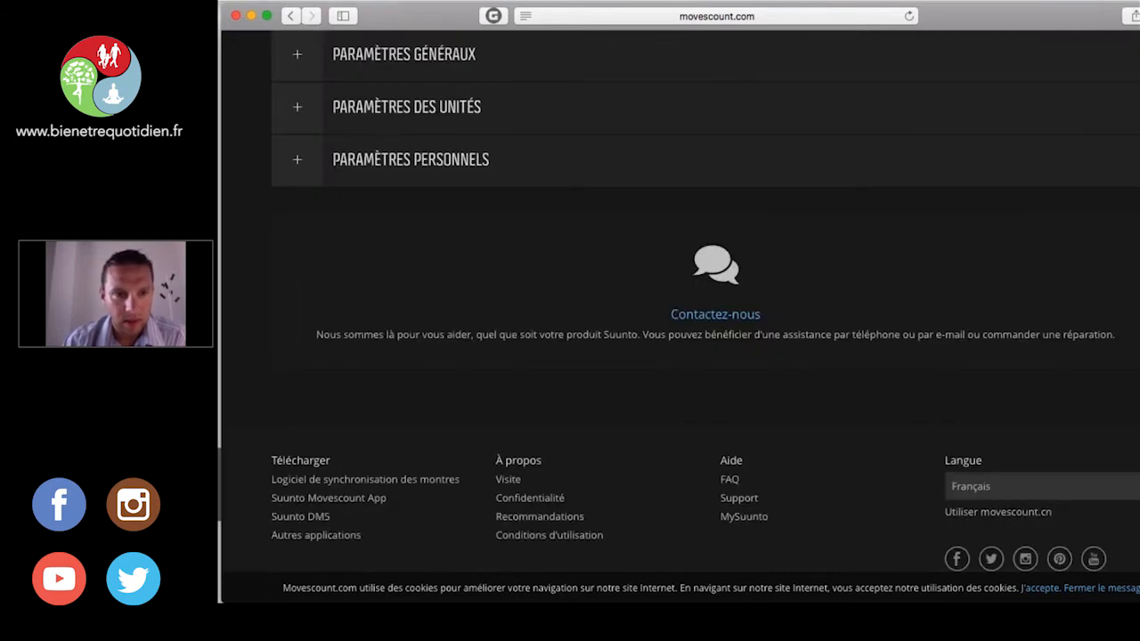
# - Review the sport modes list, checking the VMA 10x200m entry and which modes are used in the watch
pyautogui.scroll(3, 715, 308)
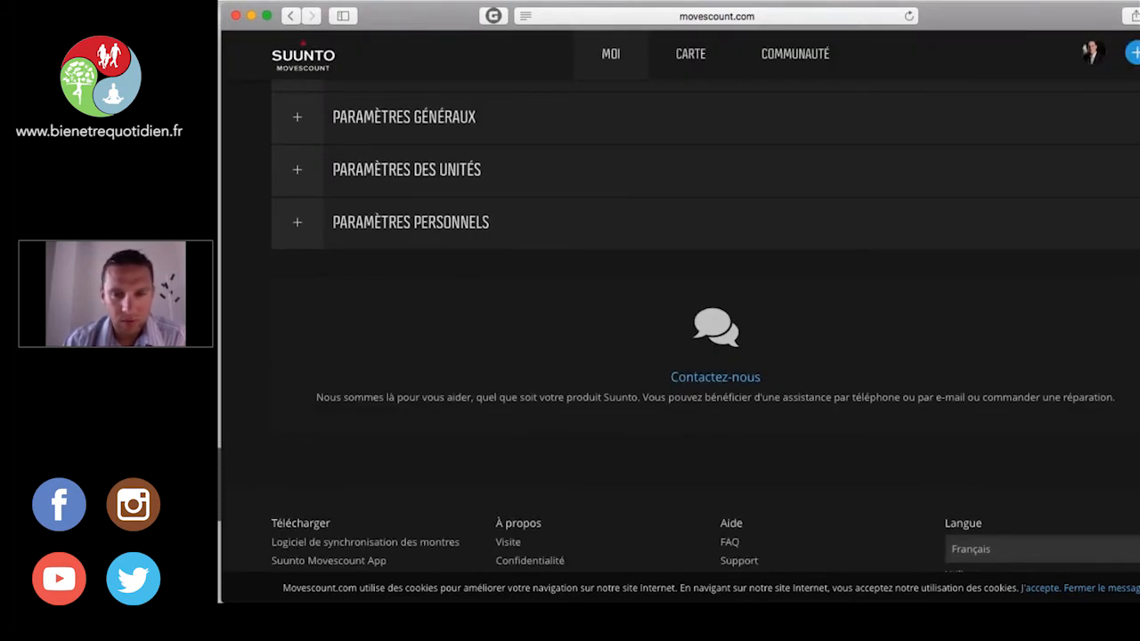
pyautogui.scroll(10, 493, 351)
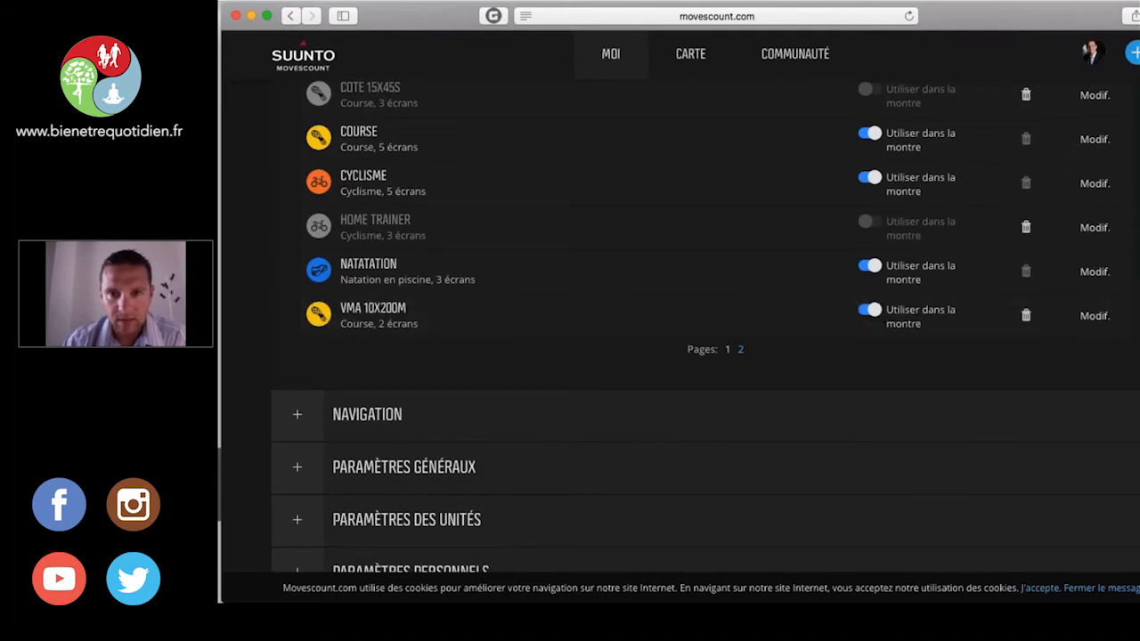
pyautogui.scroll(1, 966, 356)
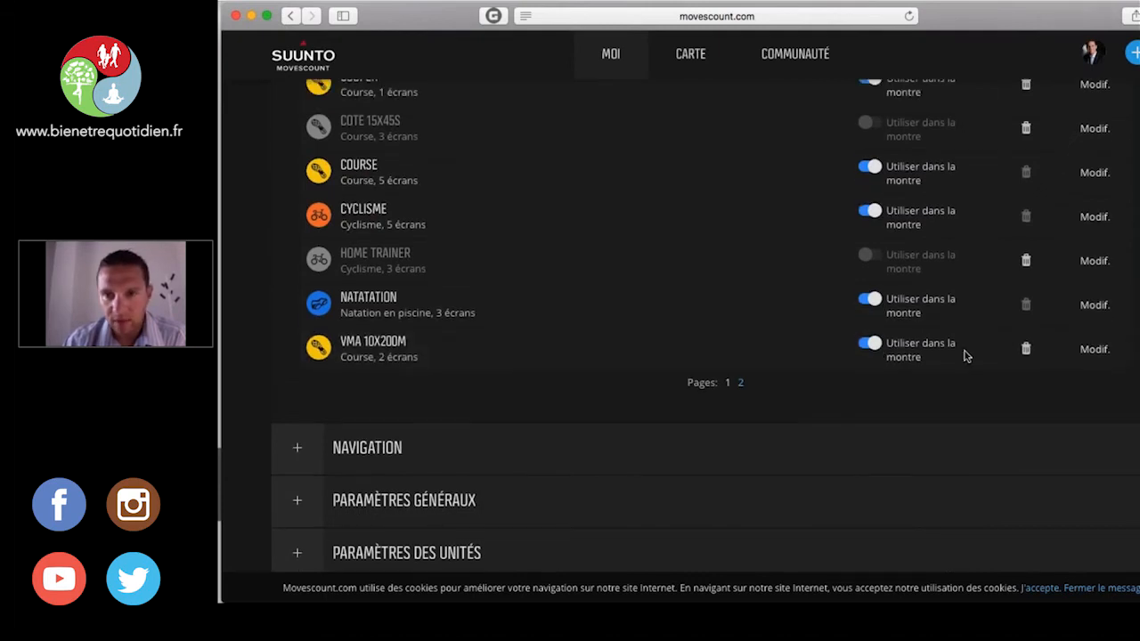
pyautogui.scroll(10, 966, 356)
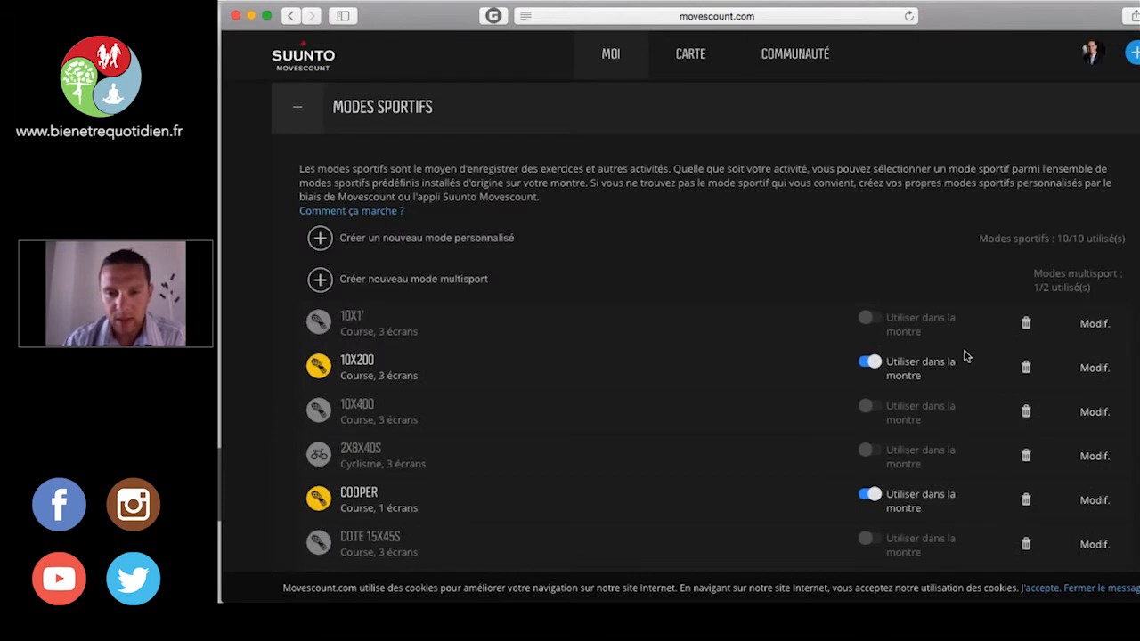
pyautogui.scroll(-1, 966, 355)
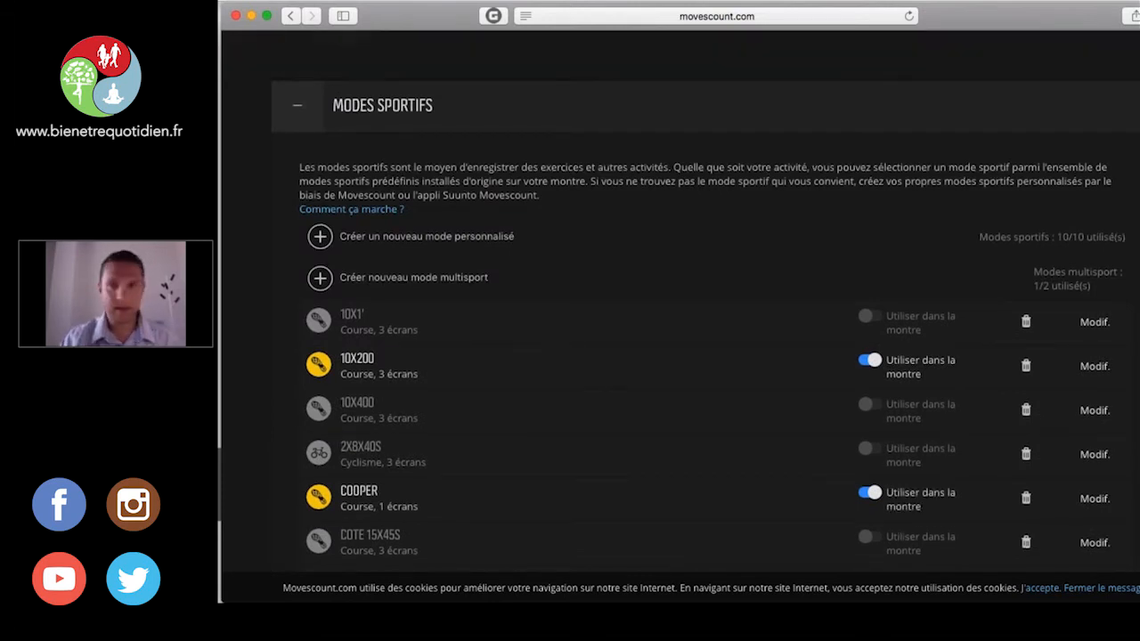
pyautogui.scroll(-10, 679, 303)
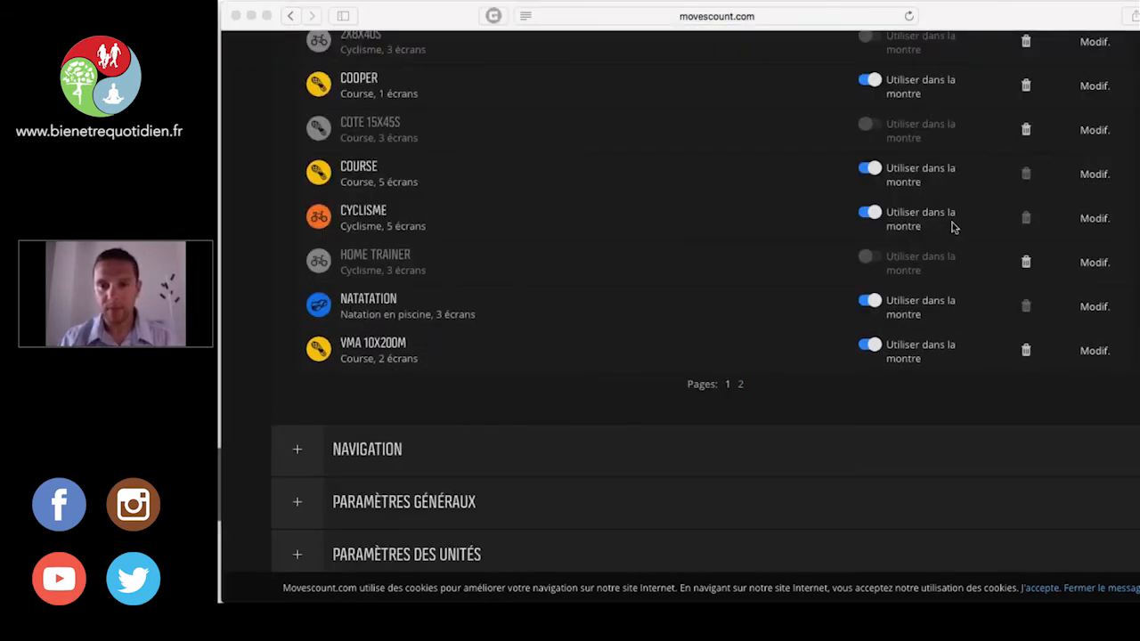